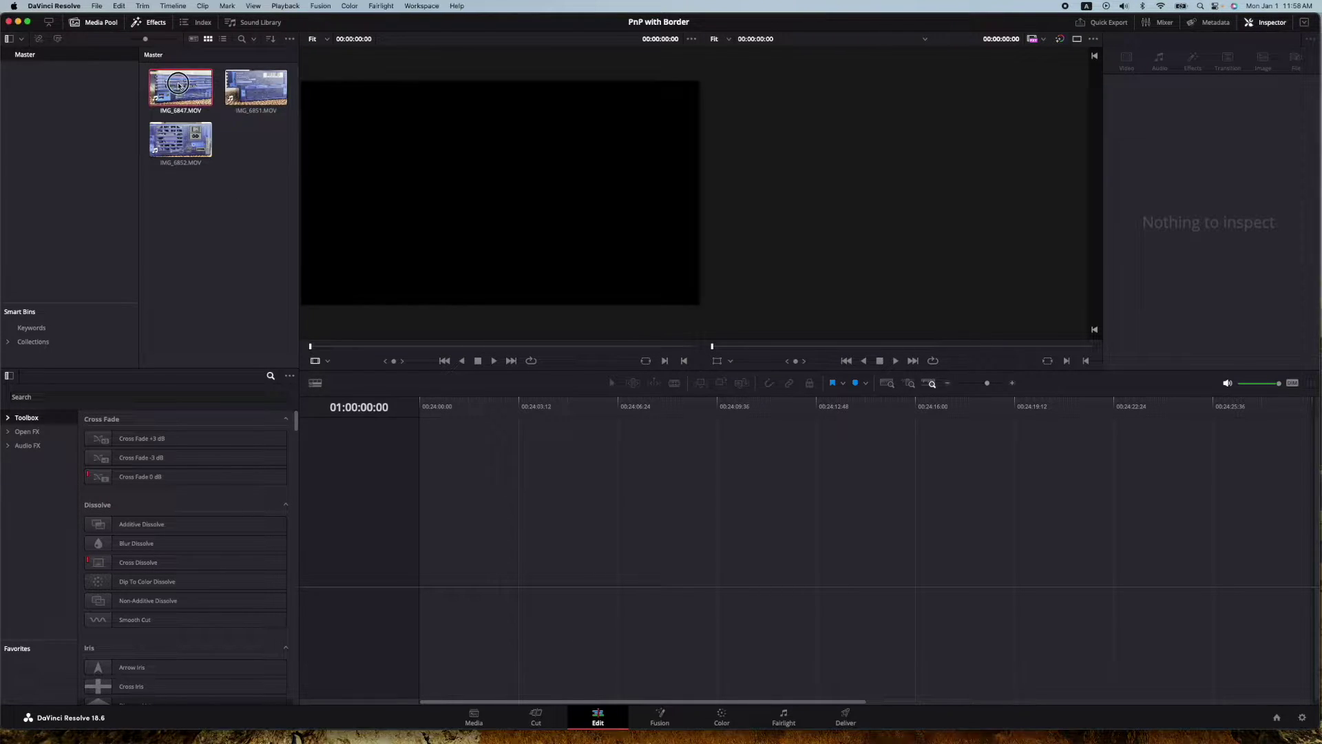
Drop IMG_6852.MOV from the Media Pool onto a new timeline and select it
left_click_drag(180, 89, 496, 529)
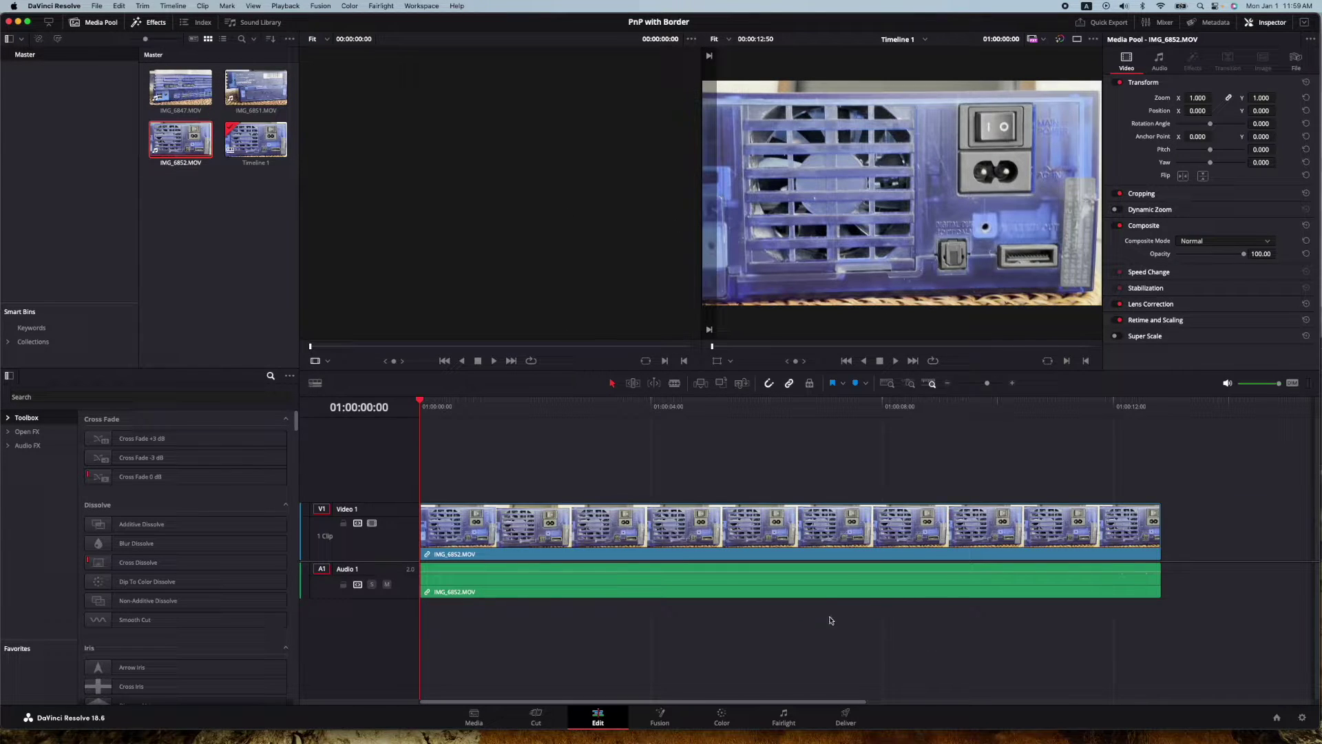
left_click(659, 539)
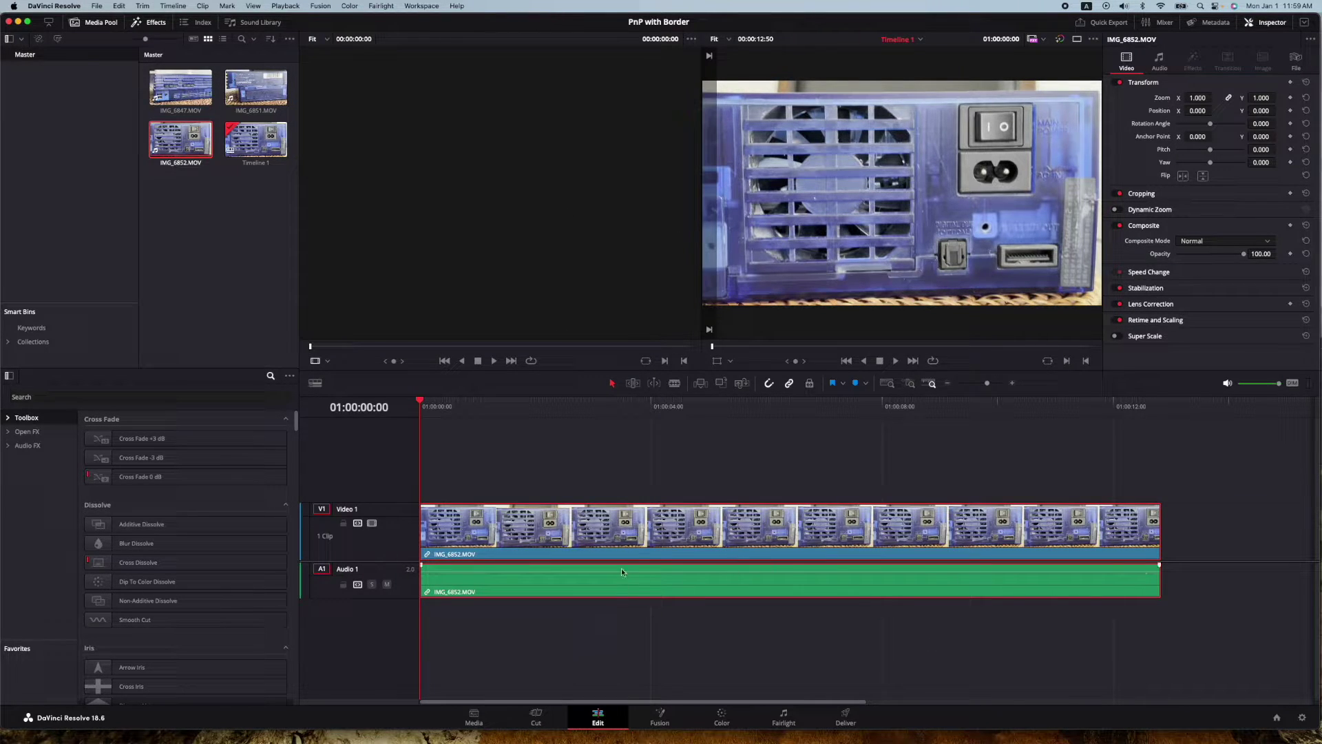
Find Colored Border by searching 'bor' and apply it to the V1 clip
left_click(239, 464)
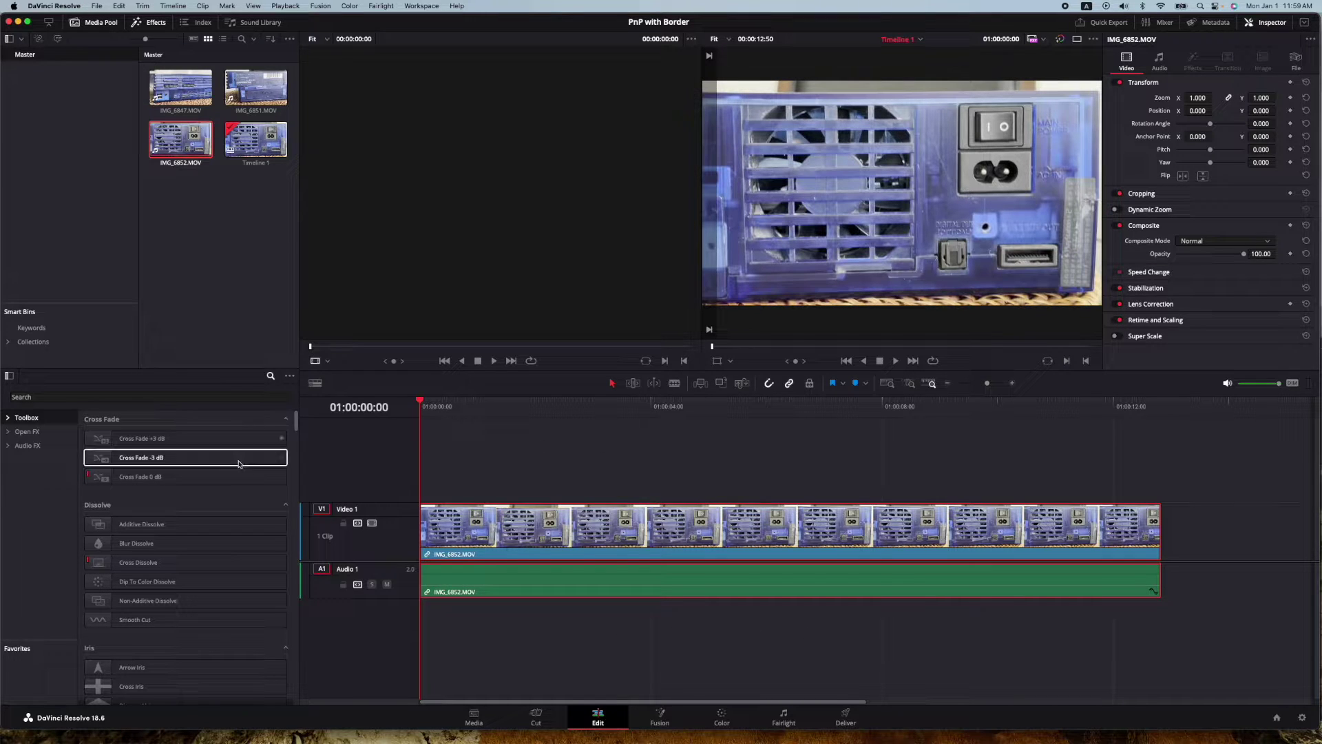
left_click(41, 397)
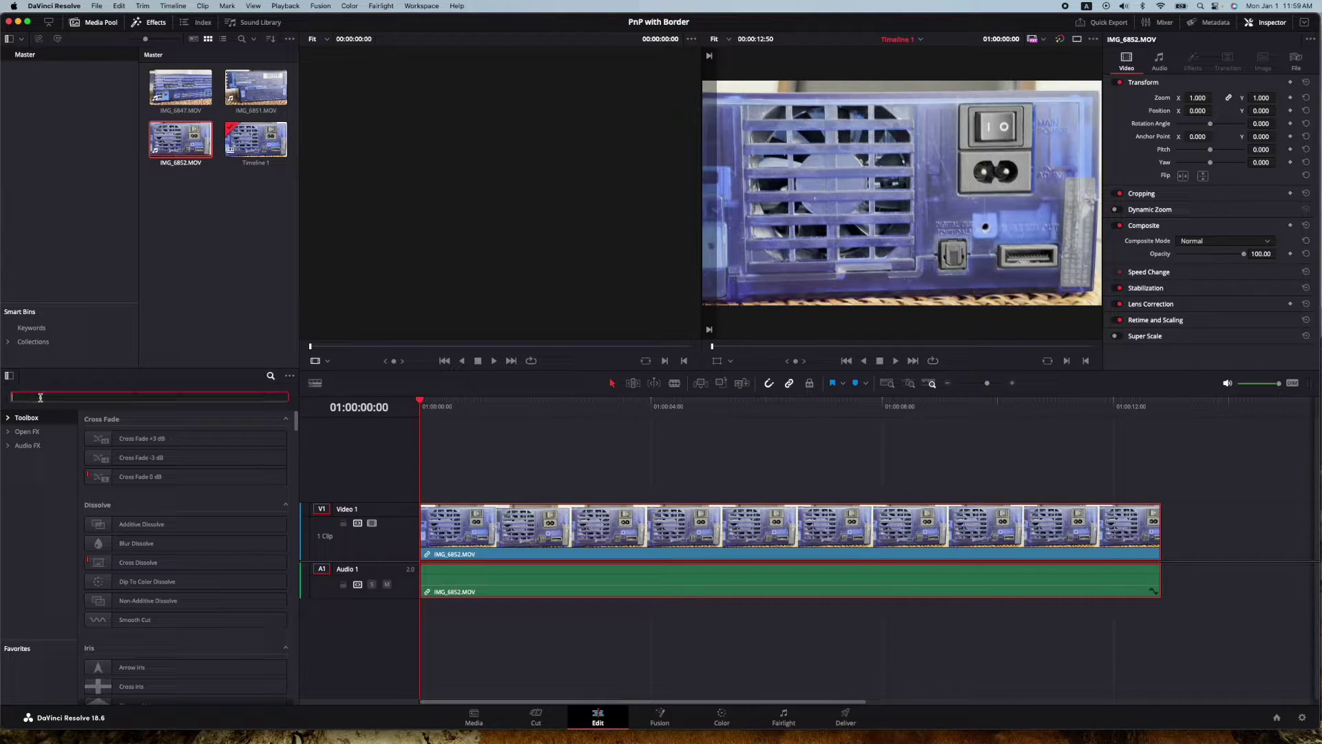
type("bor")
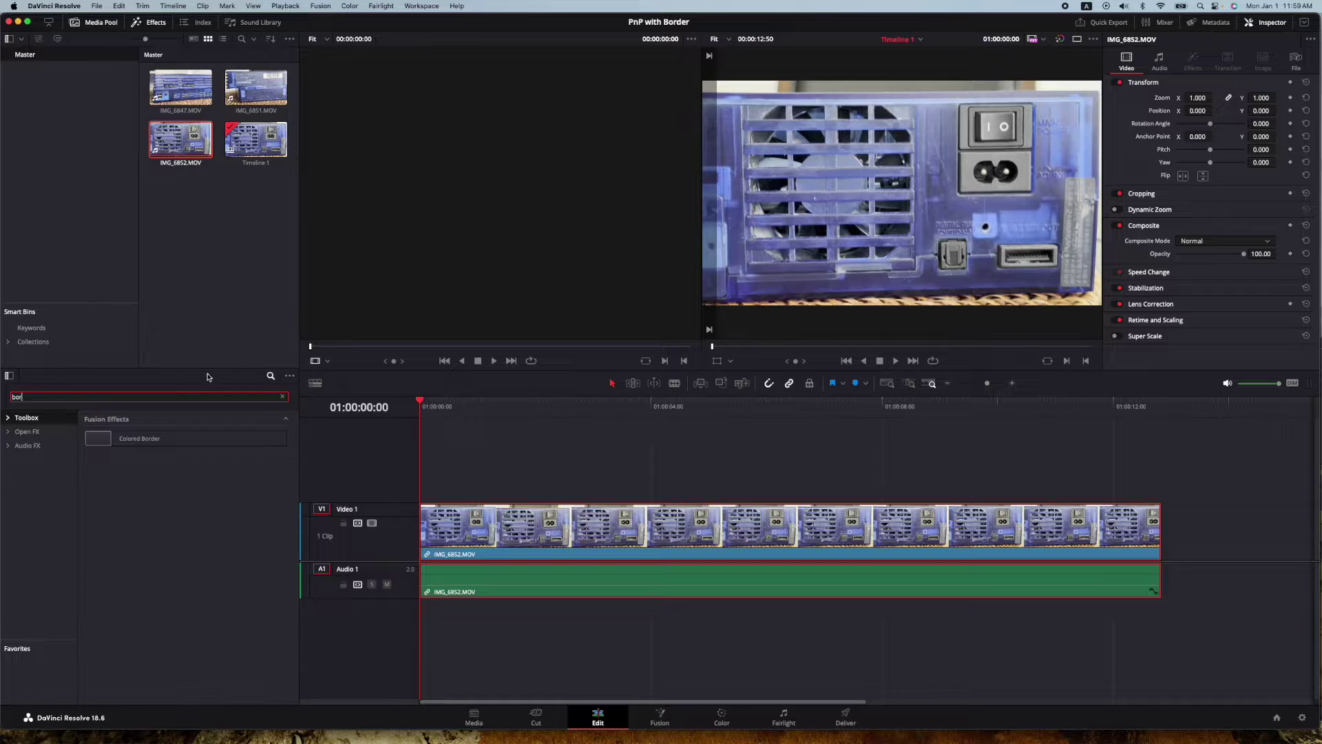
left_click_drag(98, 440, 475, 532)
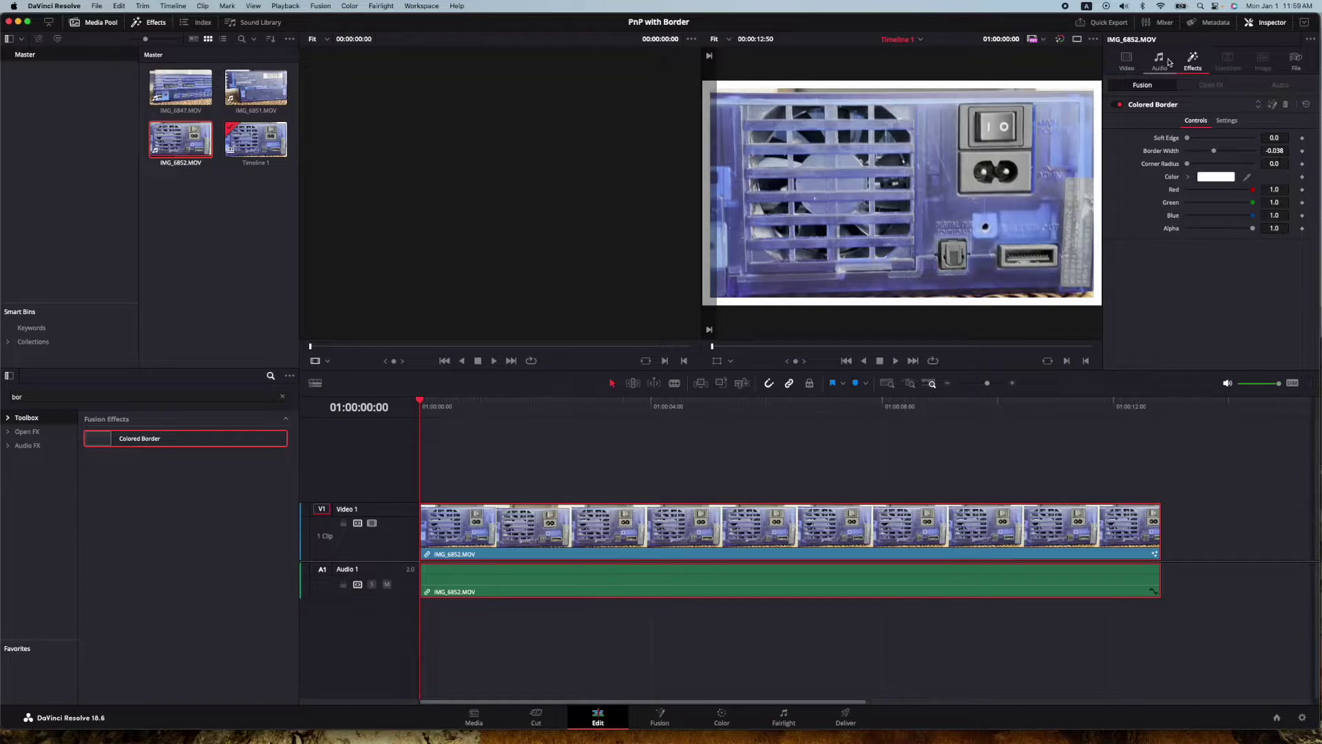
Set the Colored Border colour to yellow in the Inspector
left_click(1222, 178)
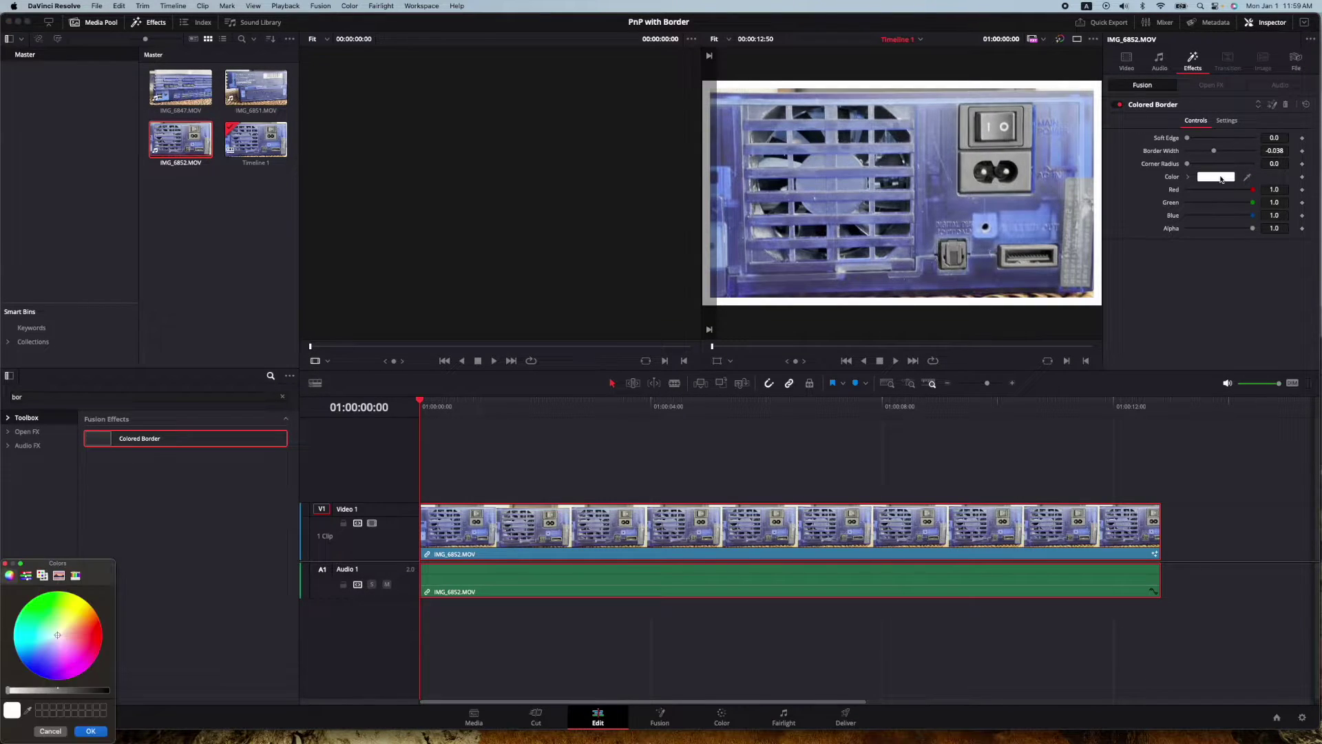
left_click_drag(66, 628, 86, 597)
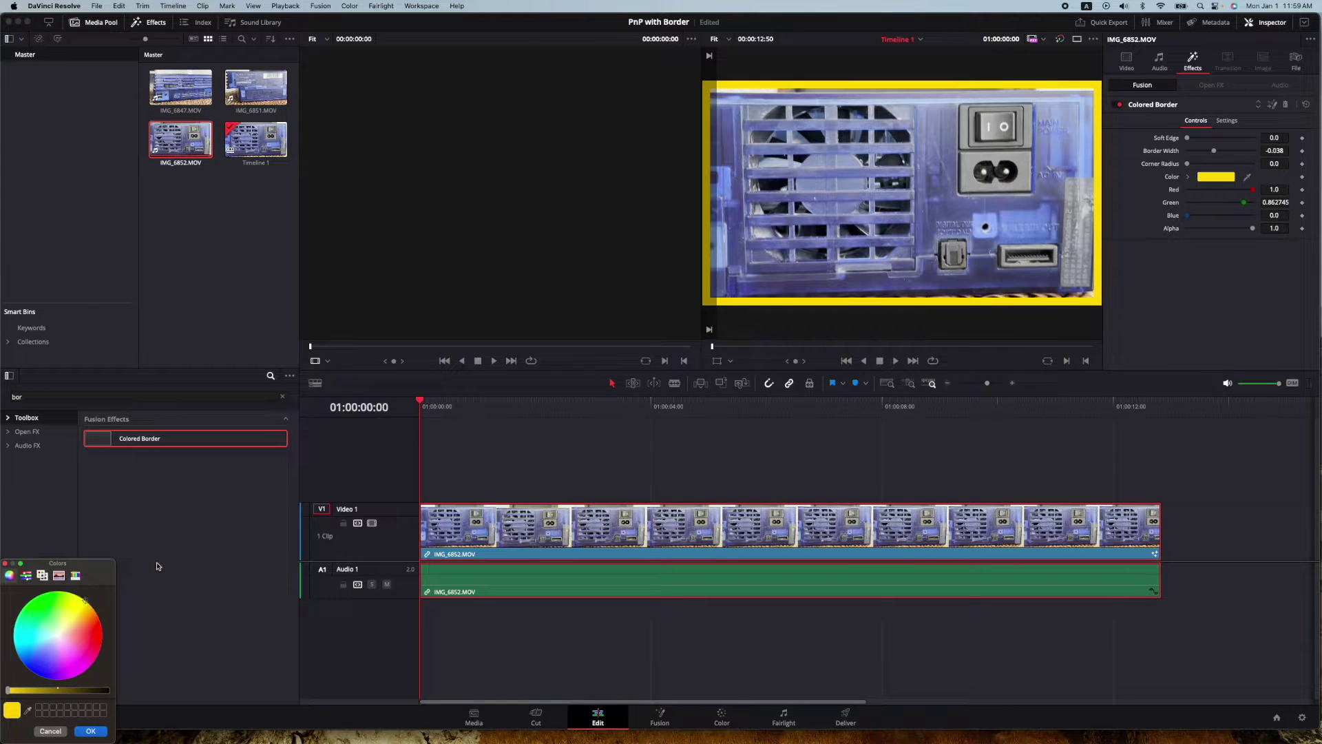
left_click(90, 732)
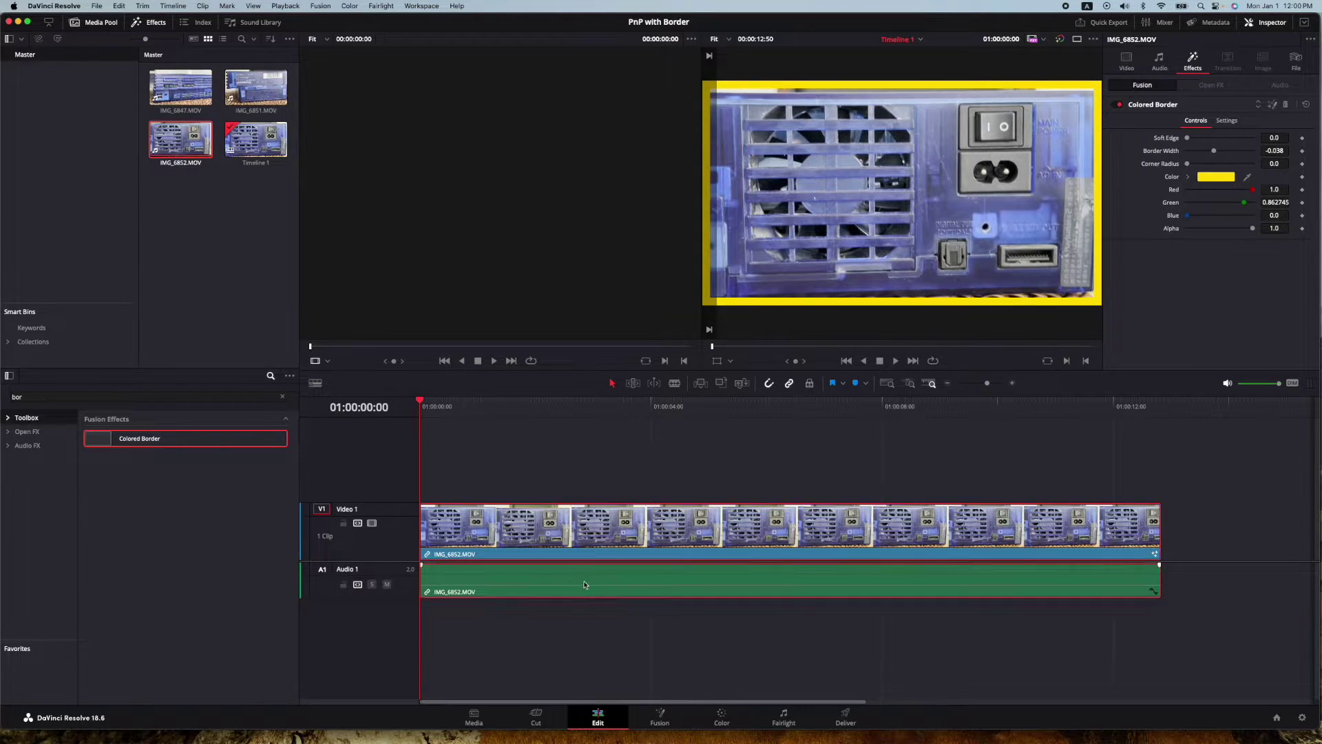
Turn the audio volume down, unlink the clip, and delete its A1 audio
mouse_move(581, 592)
left_mouse_down()
mouse_move(567, 574)
mouse_move(562, 608)
left_mouse_up()
right_click(604, 577)
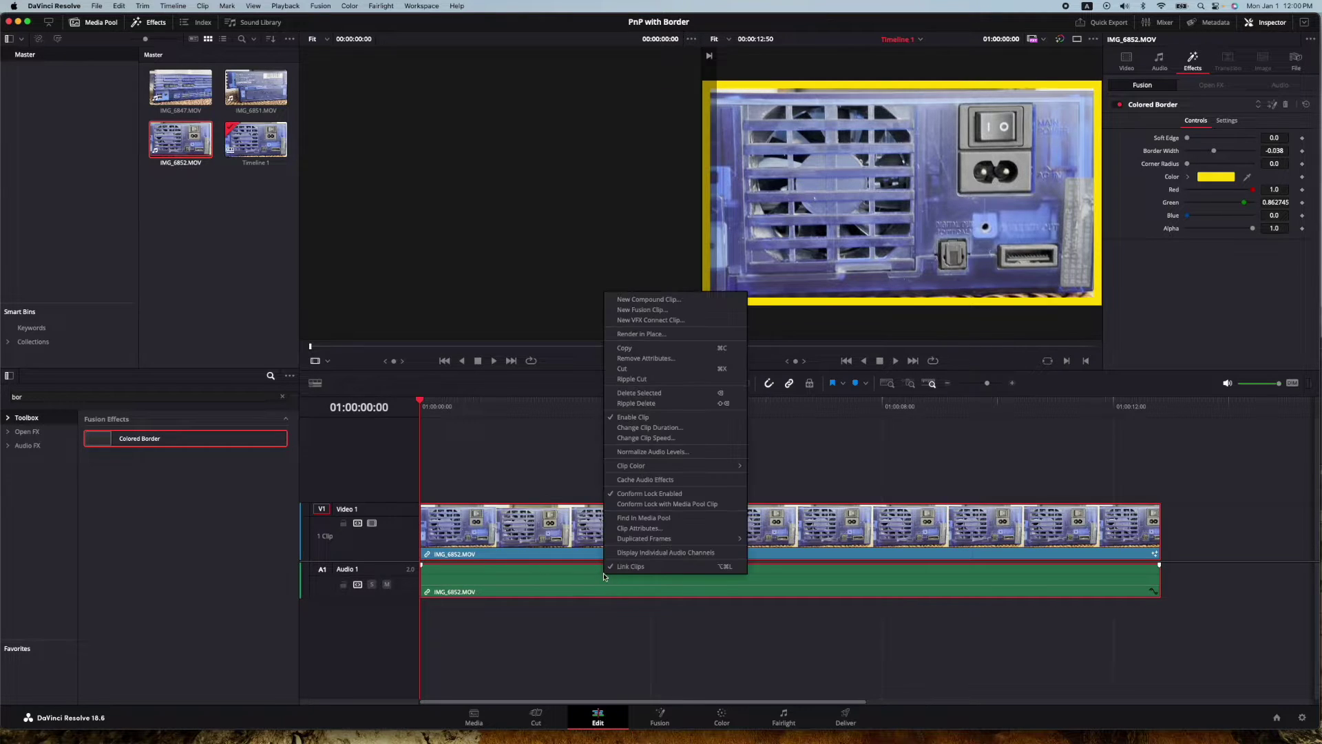
left_click(639, 567)
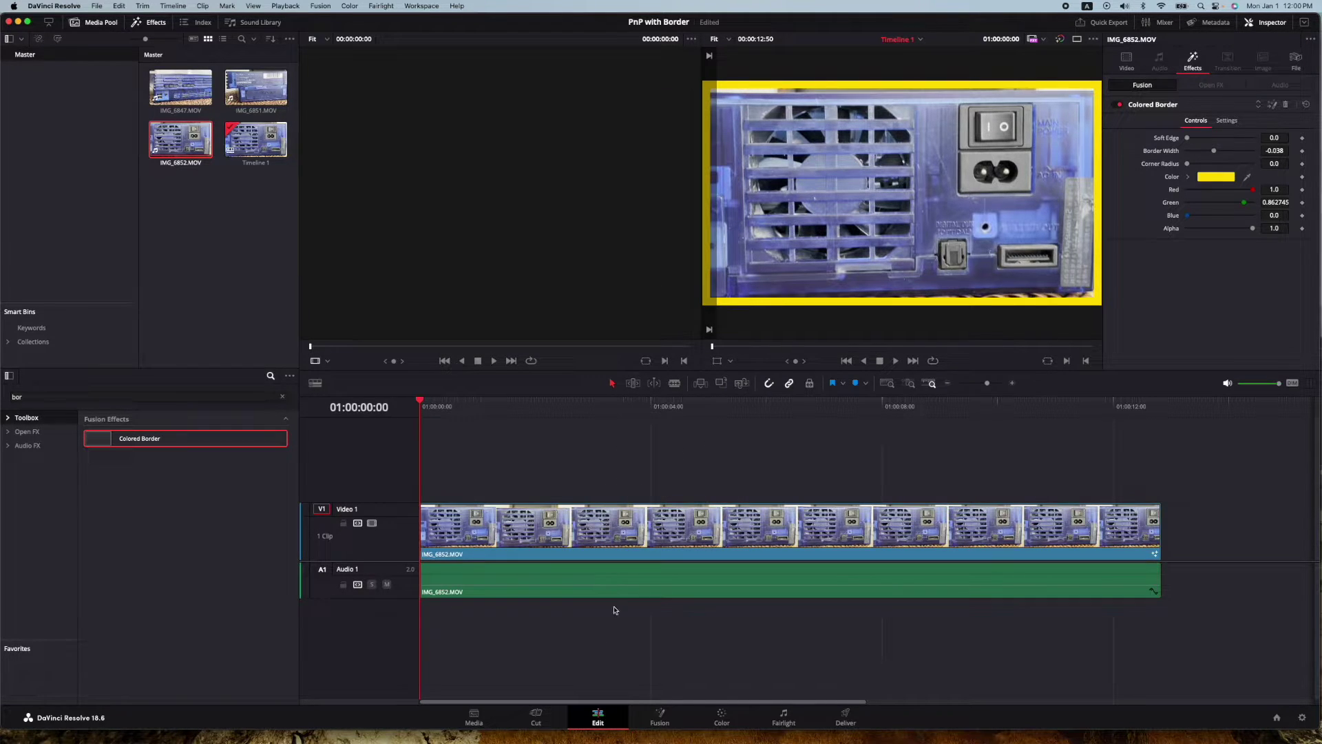
left_click(595, 579)
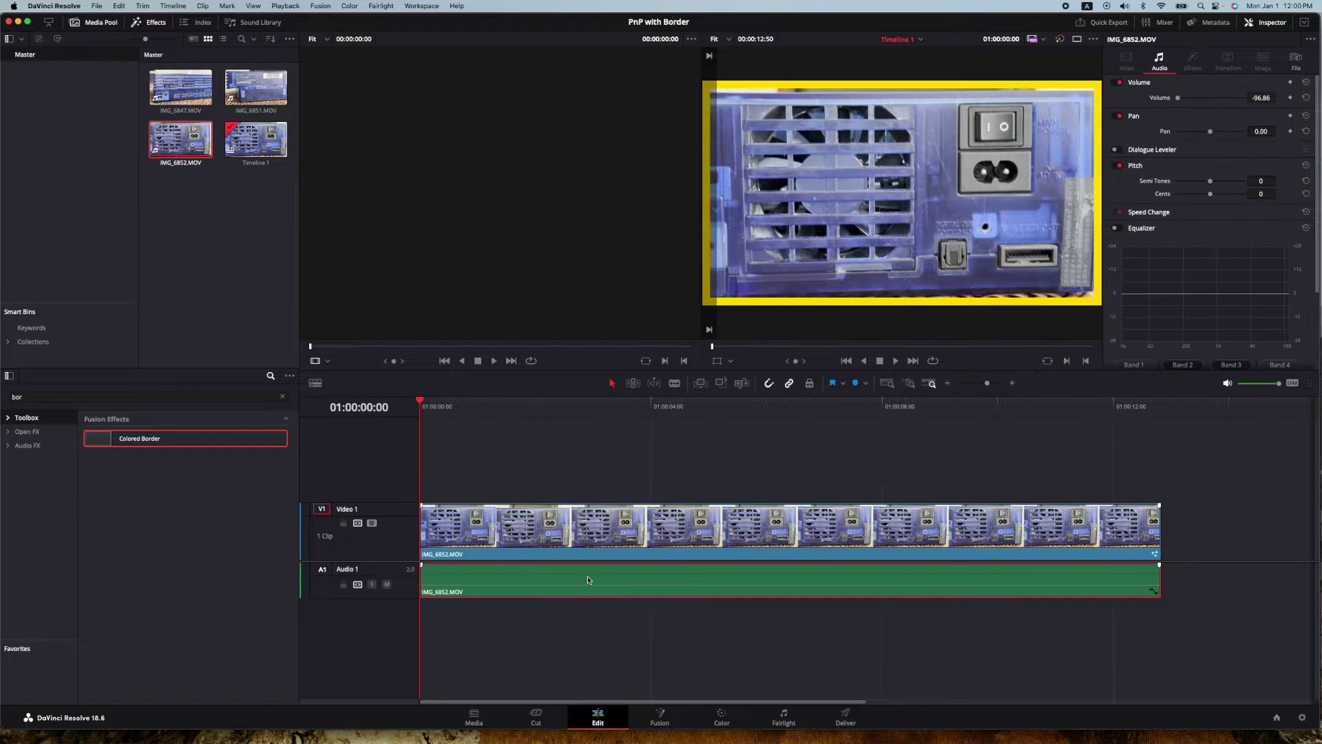
key("Delete")
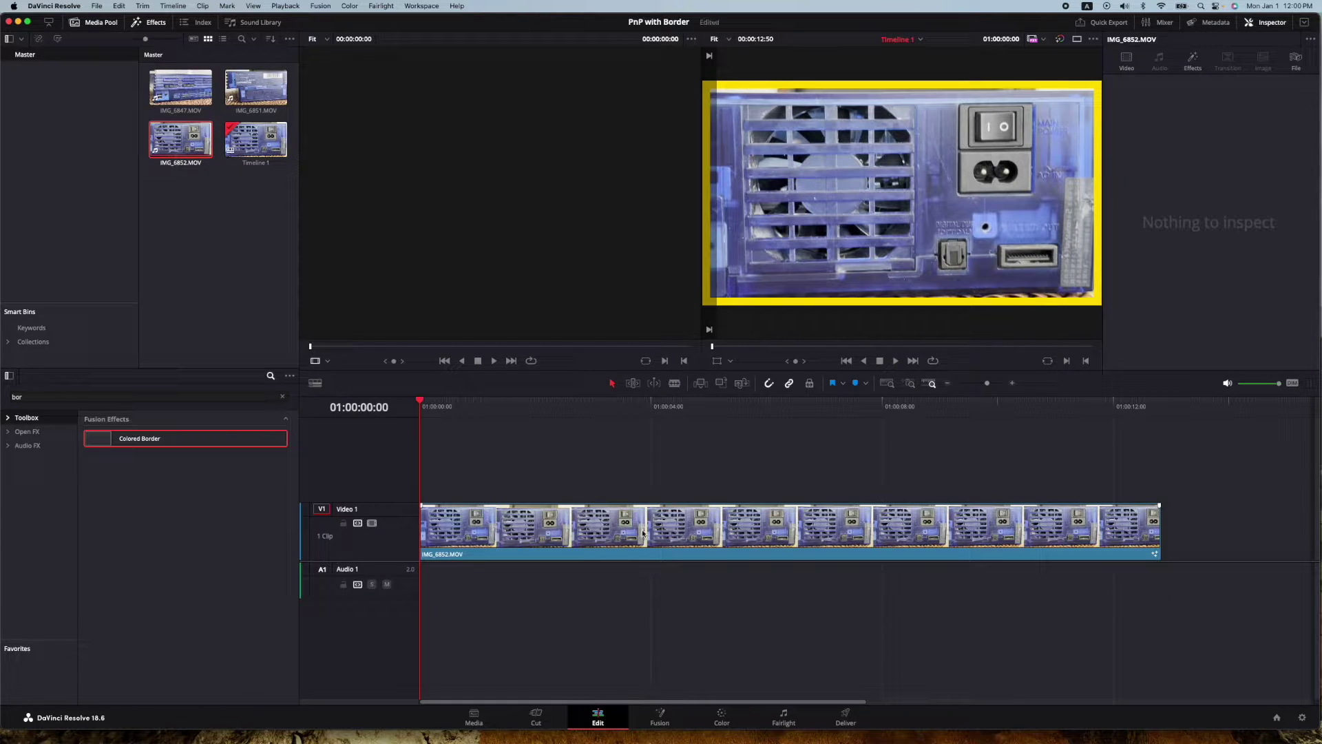
left_click(648, 532)
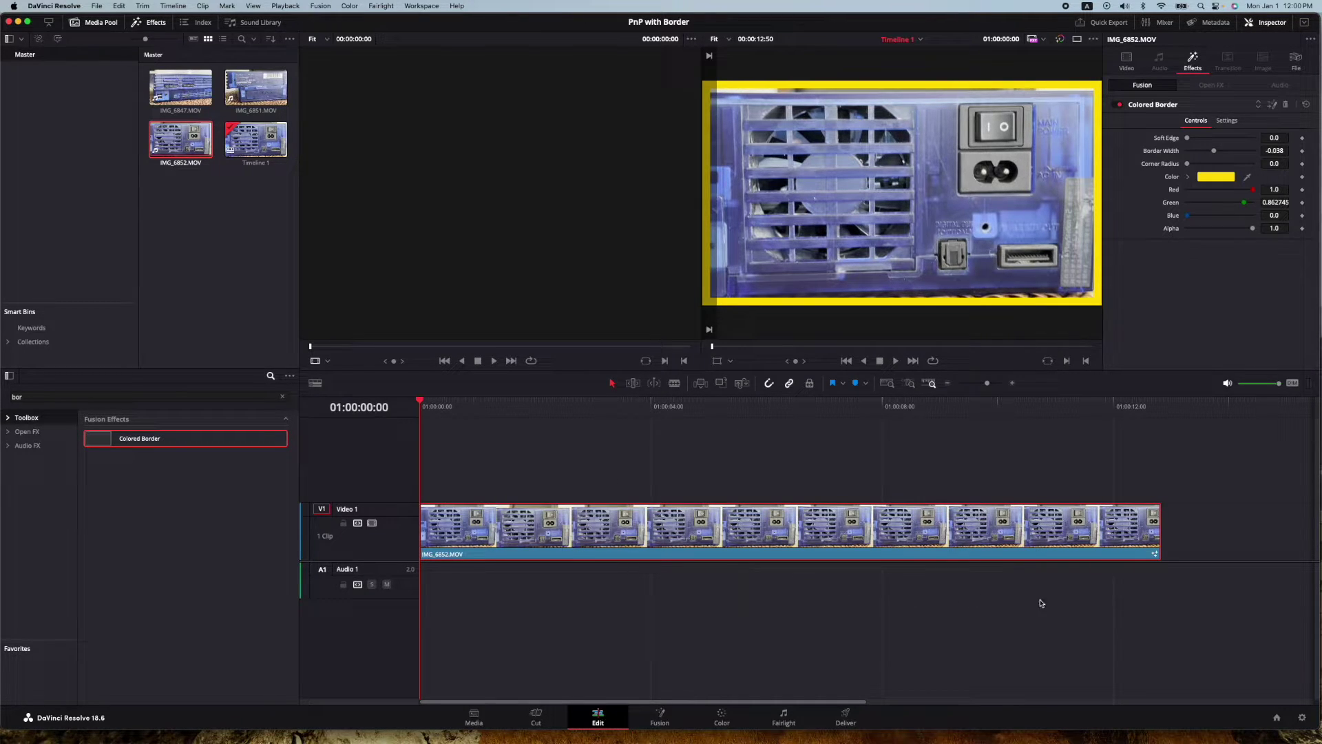
left_click(1189, 607)
Nest the V1 clip into a compound clip 'BorderedPnP' and load it in the source viewer
left_click_drag(1182, 564, 428, 443)
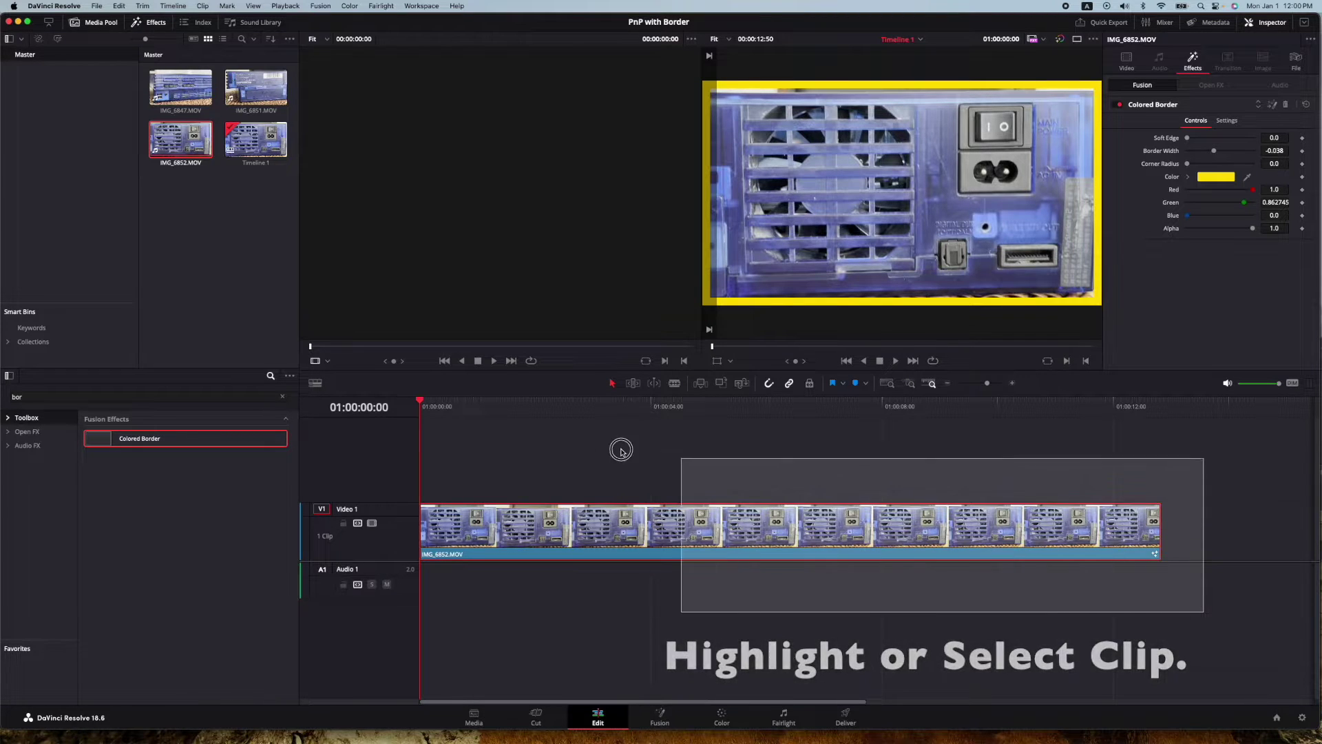
right_click(554, 534)
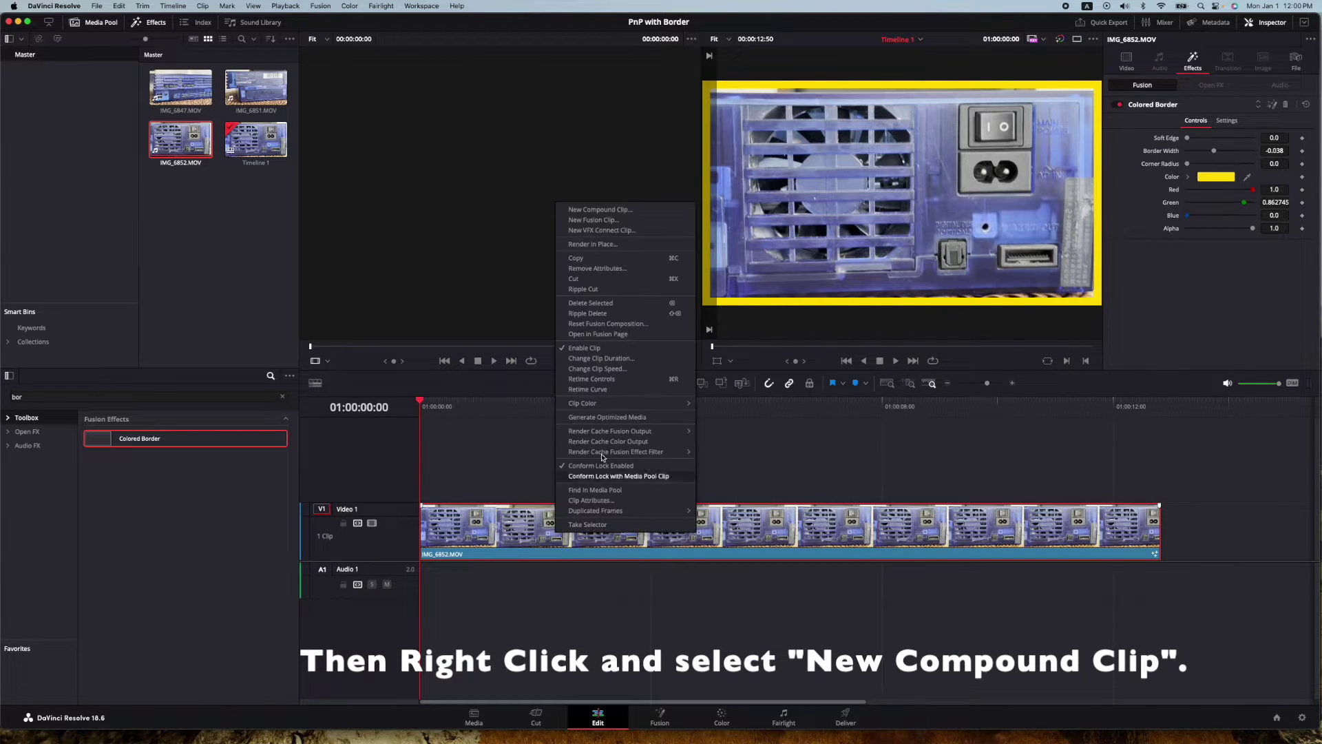
left_click(596, 214)
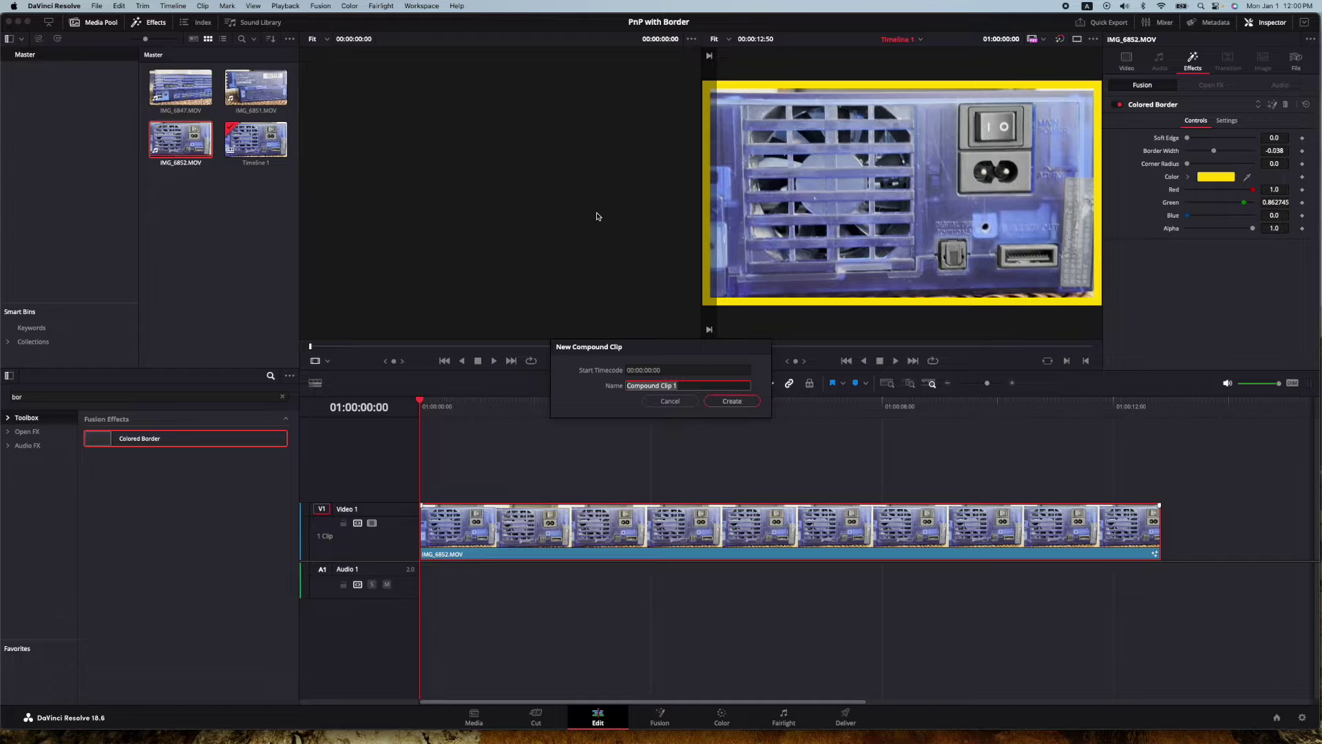
type("BO")
key("Return")
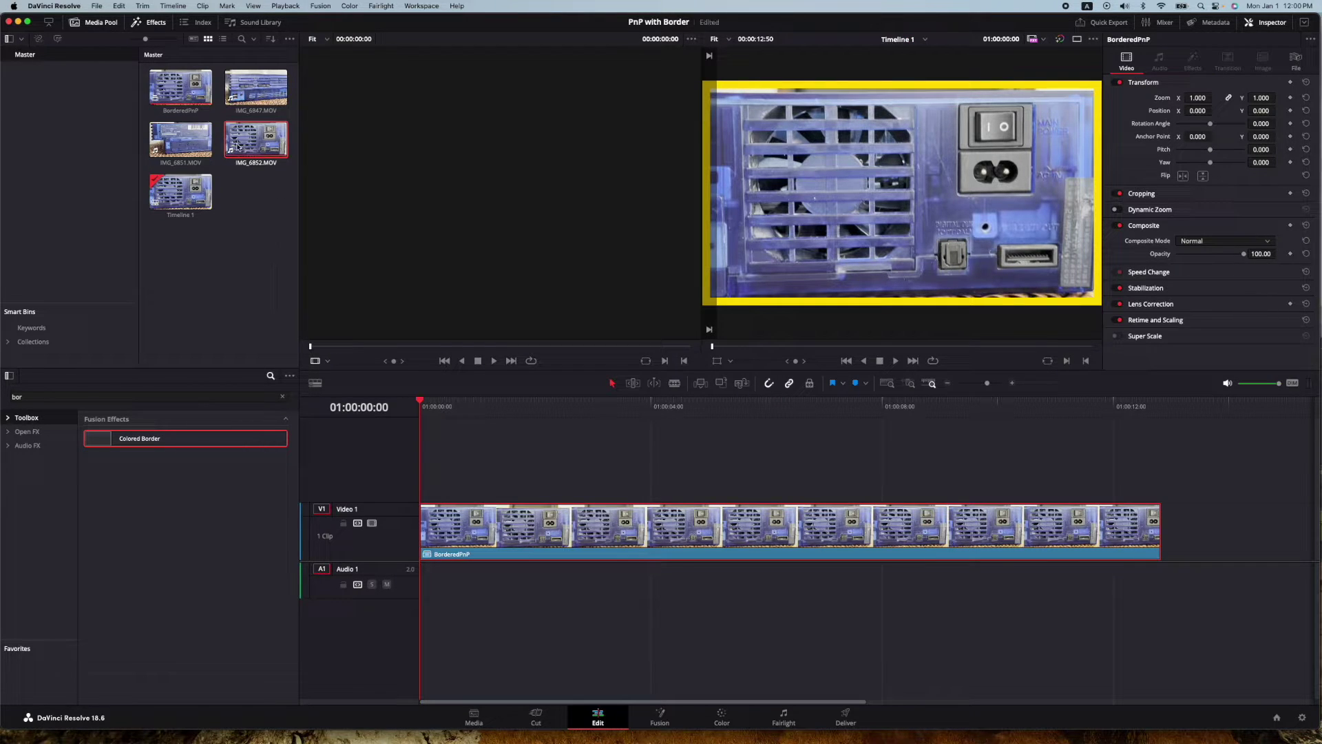
left_click(184, 98)
Create a new empty timeline named 'Main Timeline' from the File menu
left_click(205, 212)
left_click(96, 6)
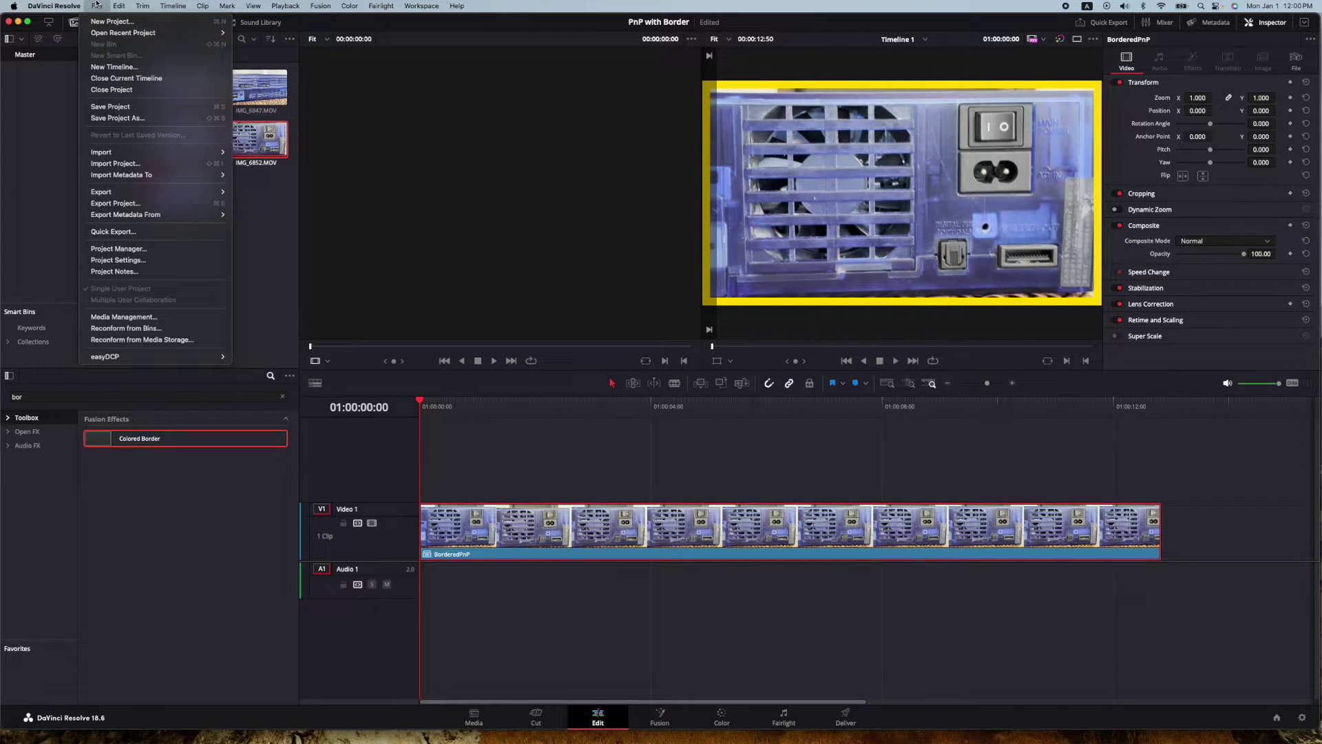
left_click(124, 68)
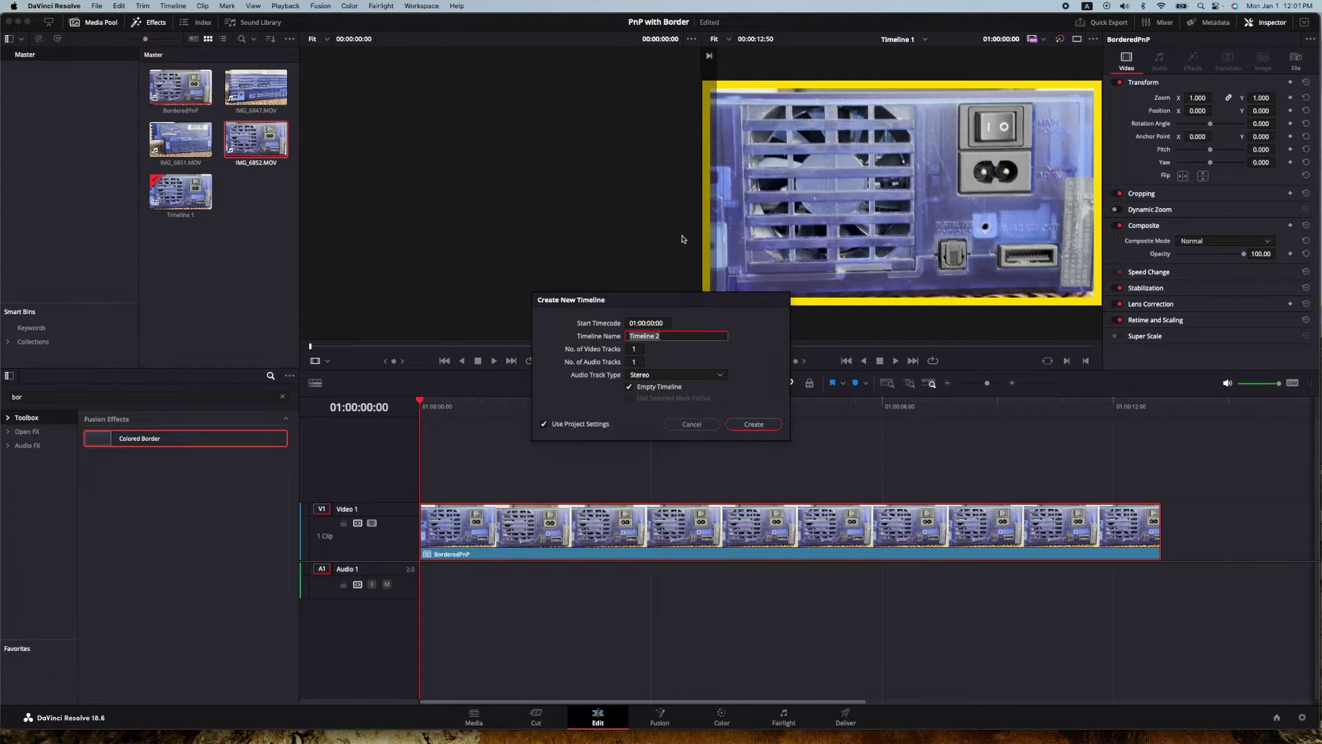
key("BackSpace")
type("Main Time")
left_click(753, 426)
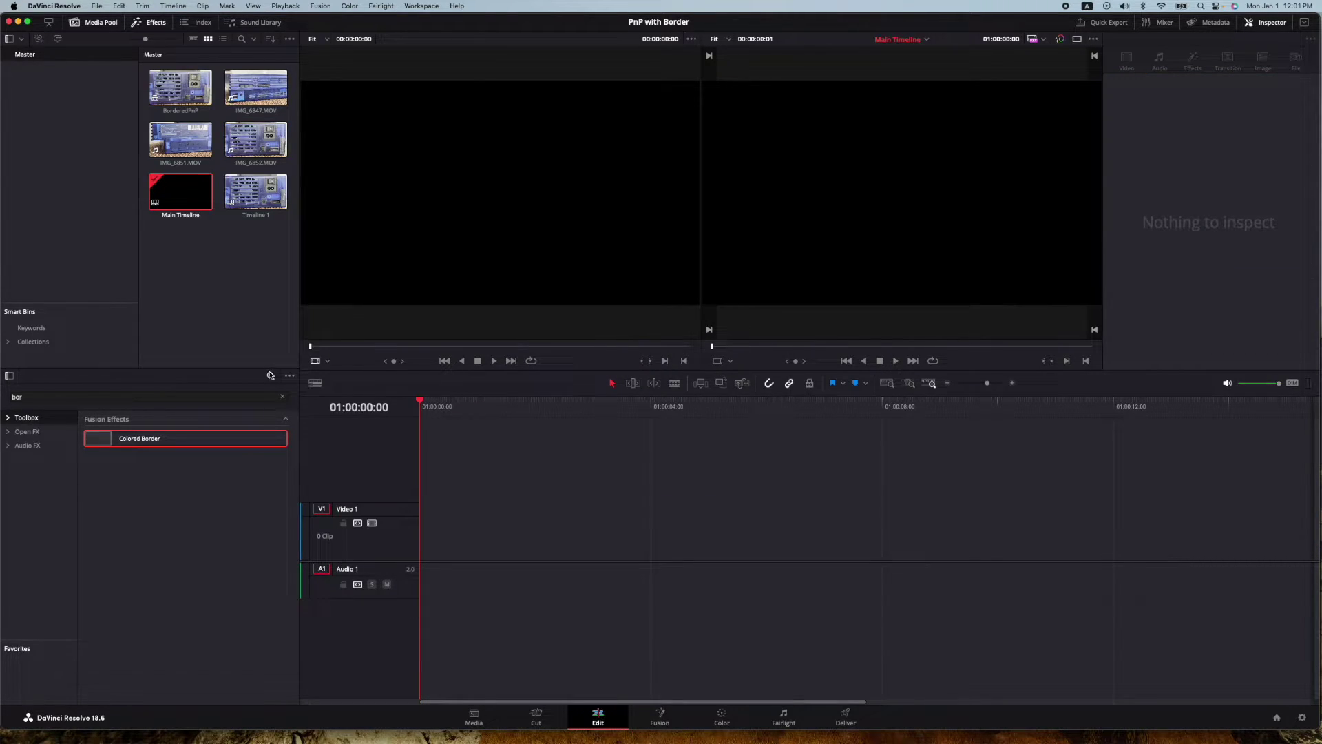
left_click(219, 275)
Place IMG_6847.MOV at the start of V1/A1, scrub through it, and preview BorderedPnP
left_click(273, 93)
left_click_drag(275, 99, 412, 533)
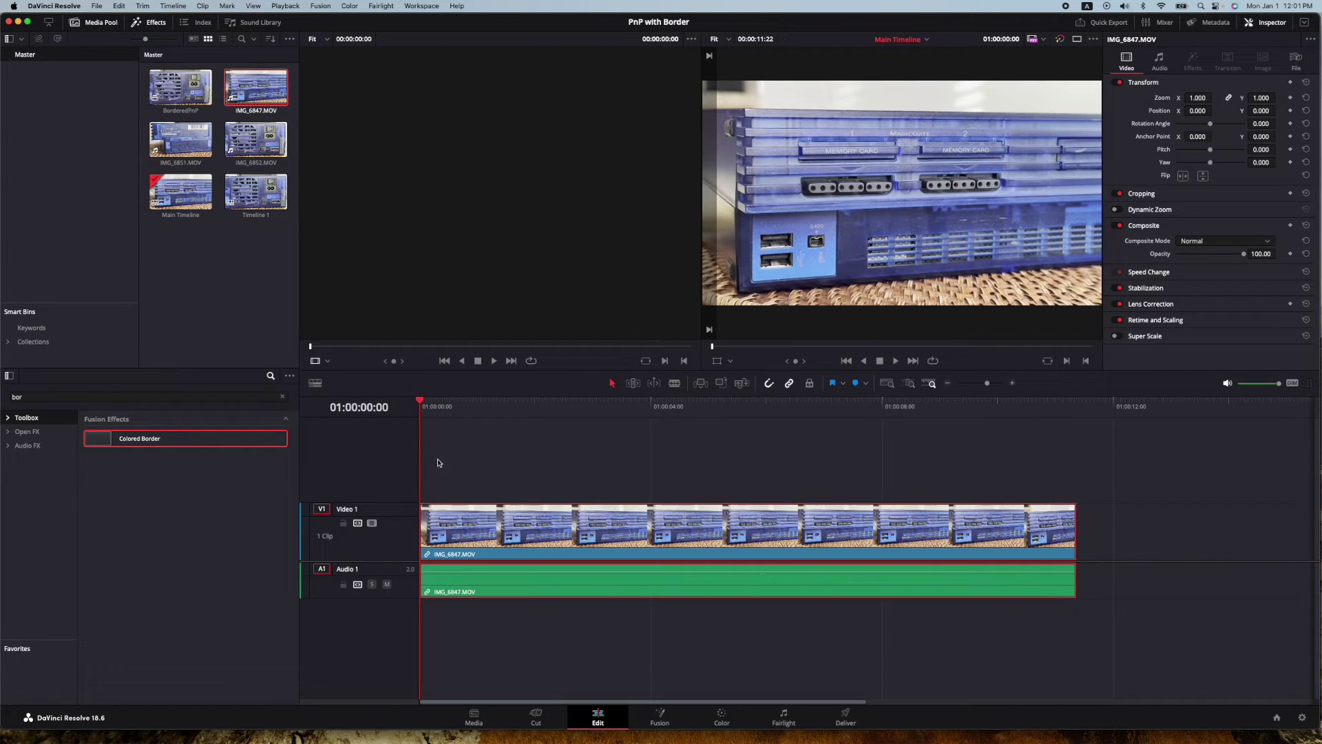
left_click(447, 407)
mouse_move(455, 410)
left_mouse_down()
mouse_move(482, 489)
mouse_move(1019, 487)
mouse_move(703, 505)
mouse_move(390, 492)
left_mouse_up()
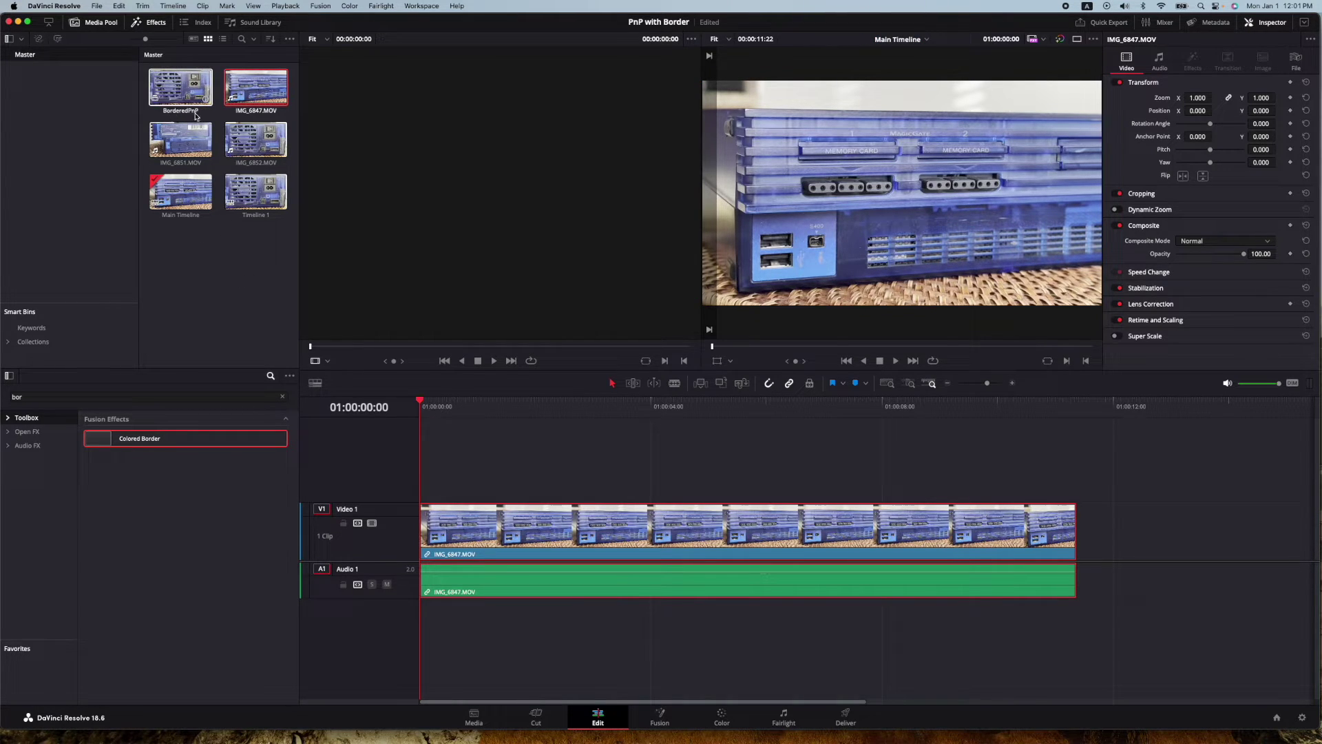
left_click(176, 96)
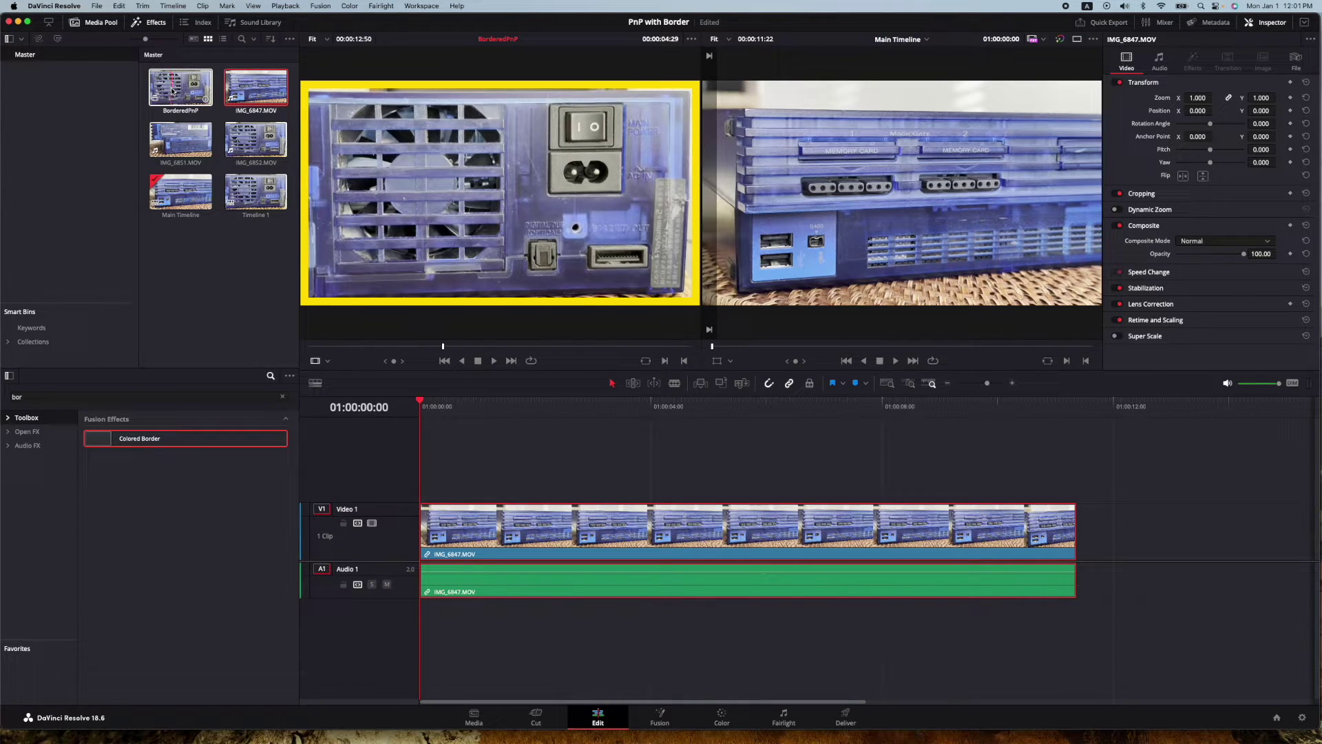
left_click(166, 89)
Drop BorderedPnP onto V2 above IMG_6847 and enable the Transform viewer overlay
left_click_drag(166, 89, 475, 417)
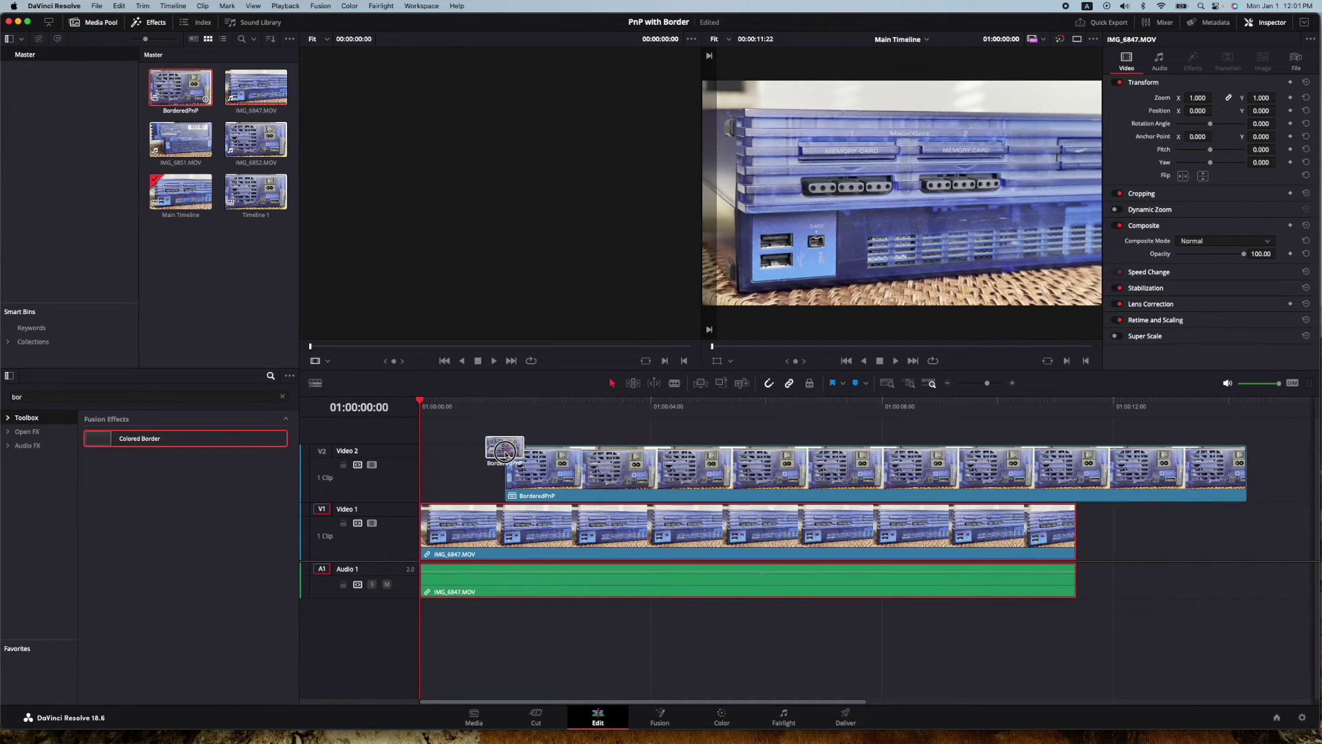
left_click_drag(474, 418, 614, 465)
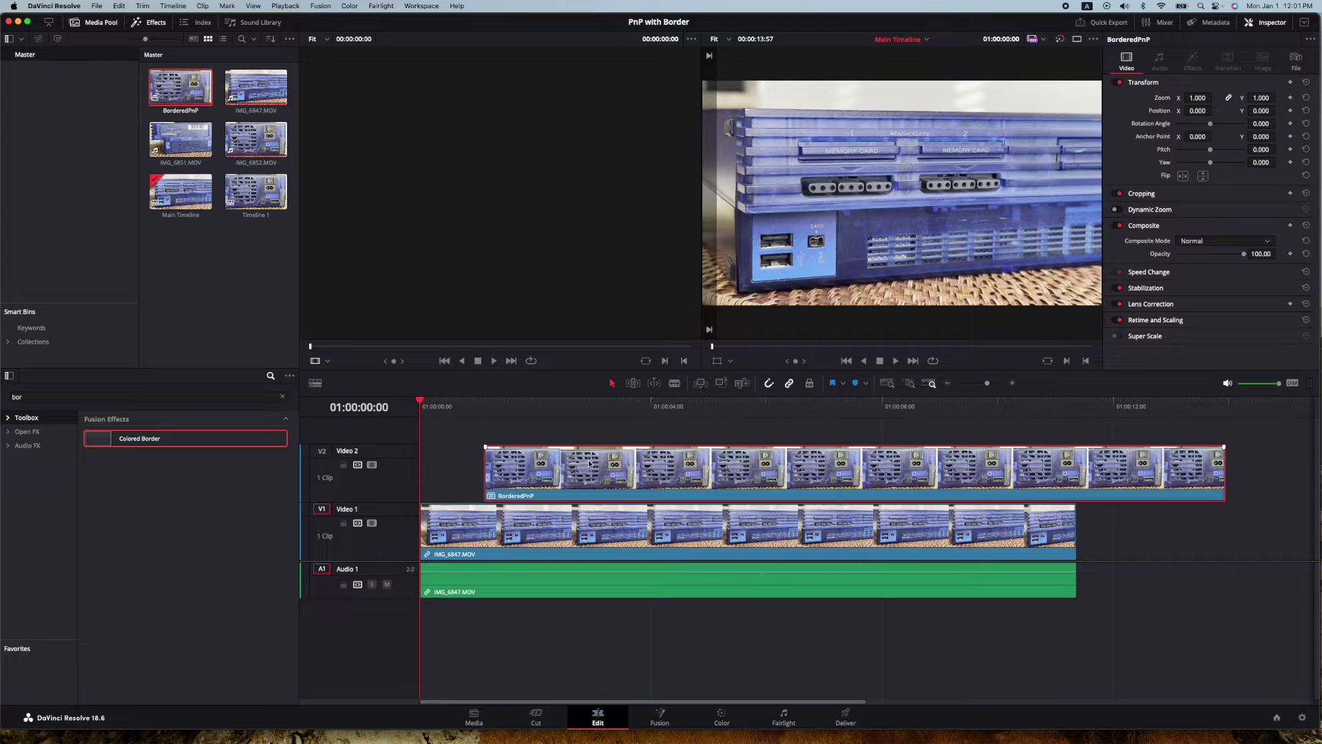
left_click(732, 361)
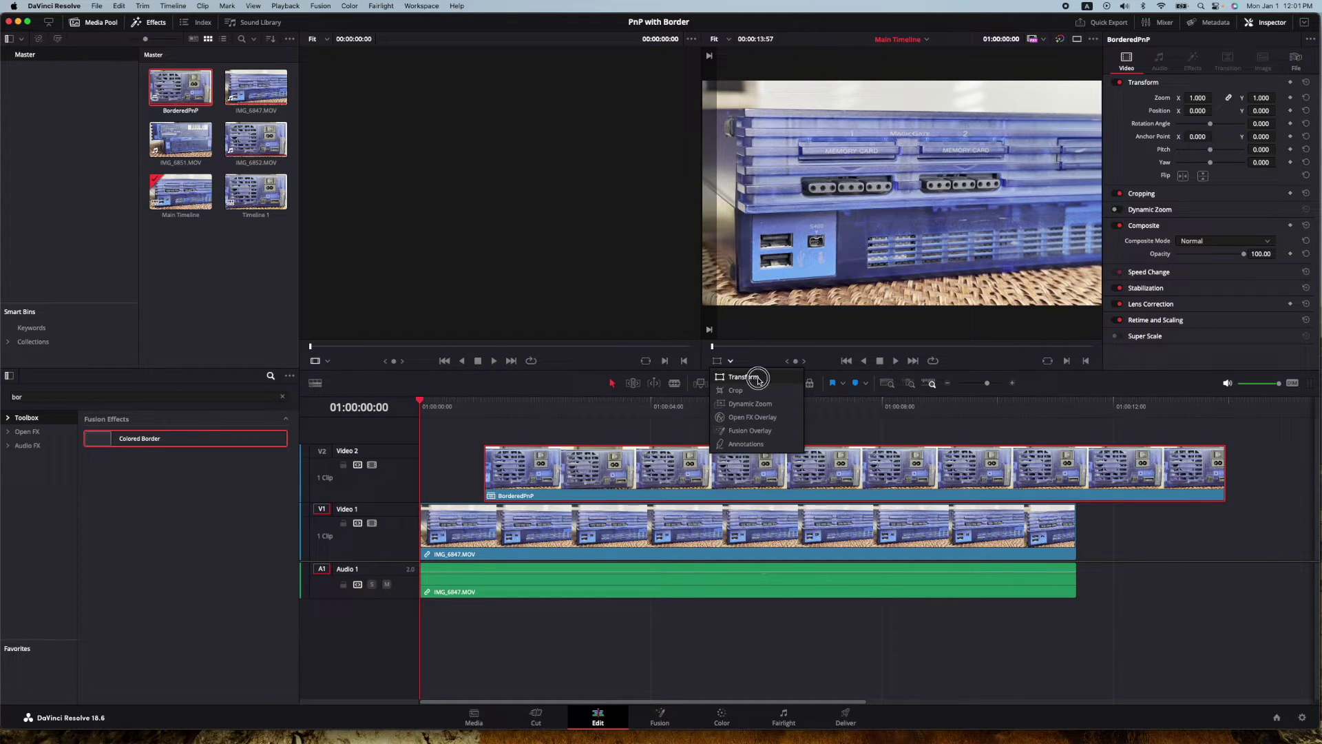
left_click(743, 375)
Shrink BorderedPnP to about half size and adjust its placement on V2
left_click_drag(703, 307, 776, 255)
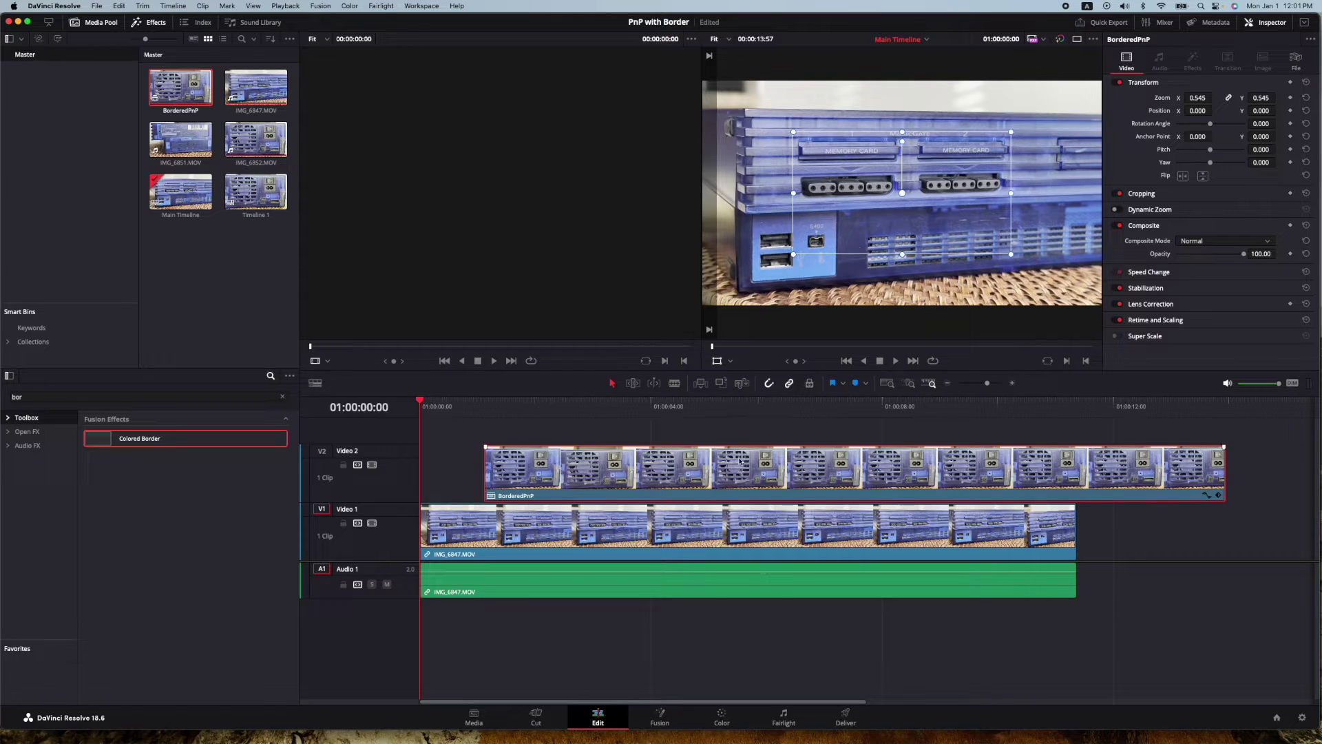
left_click_drag(740, 459, 693, 460)
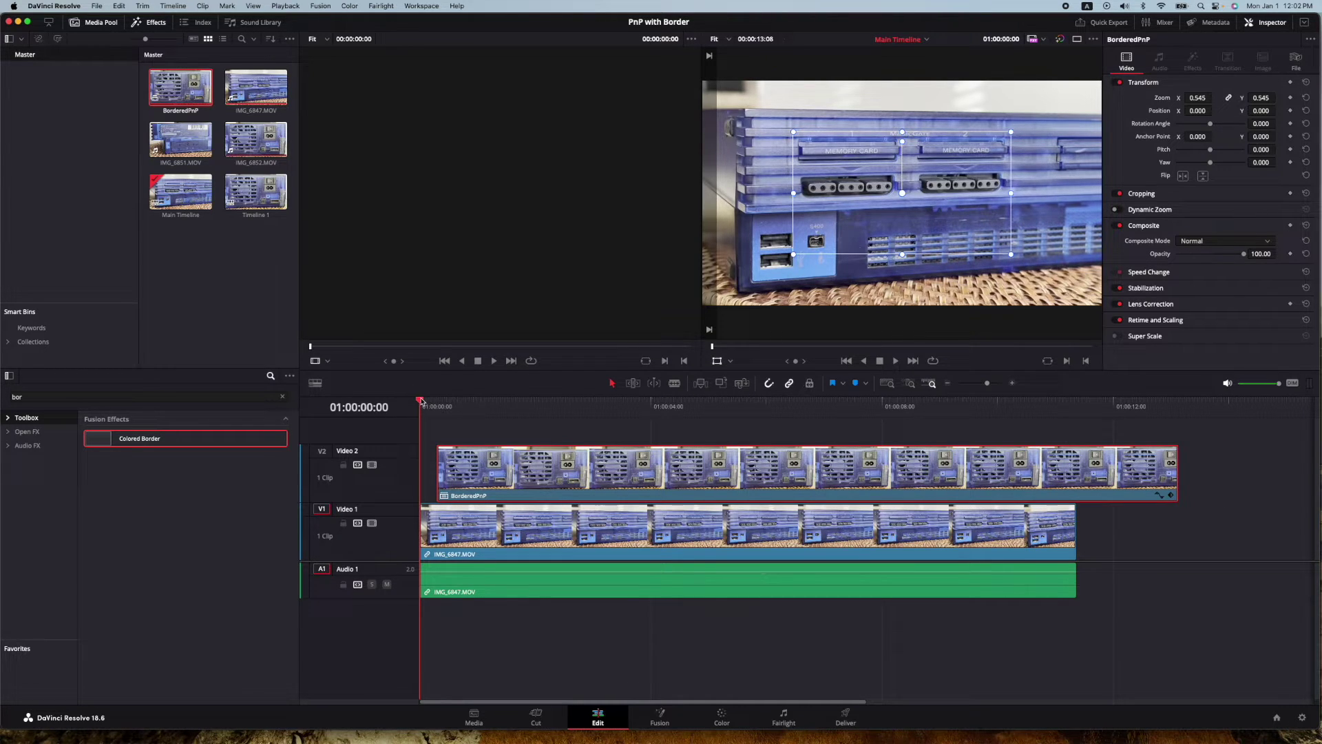
left_click_drag(421, 402, 520, 401)
mouse_move(581, 461)
left_mouse_down()
mouse_move(563, 461)
mouse_move(683, 455)
mouse_move(624, 459)
left_mouse_up()
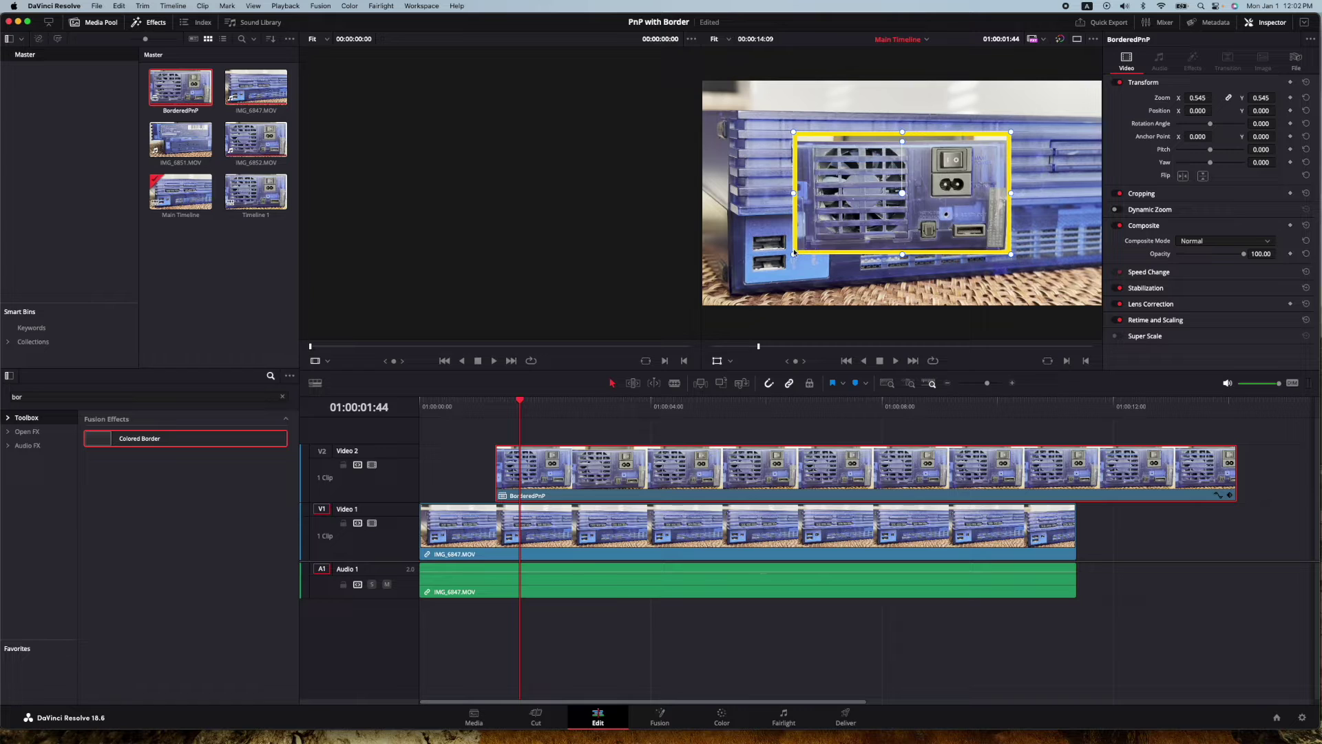
Shrink the inset further into the upper-right corner and play back to check it
left_click_drag(794, 254, 894, 192)
left_click_drag(953, 162, 998, 146)
left_click(479, 406)
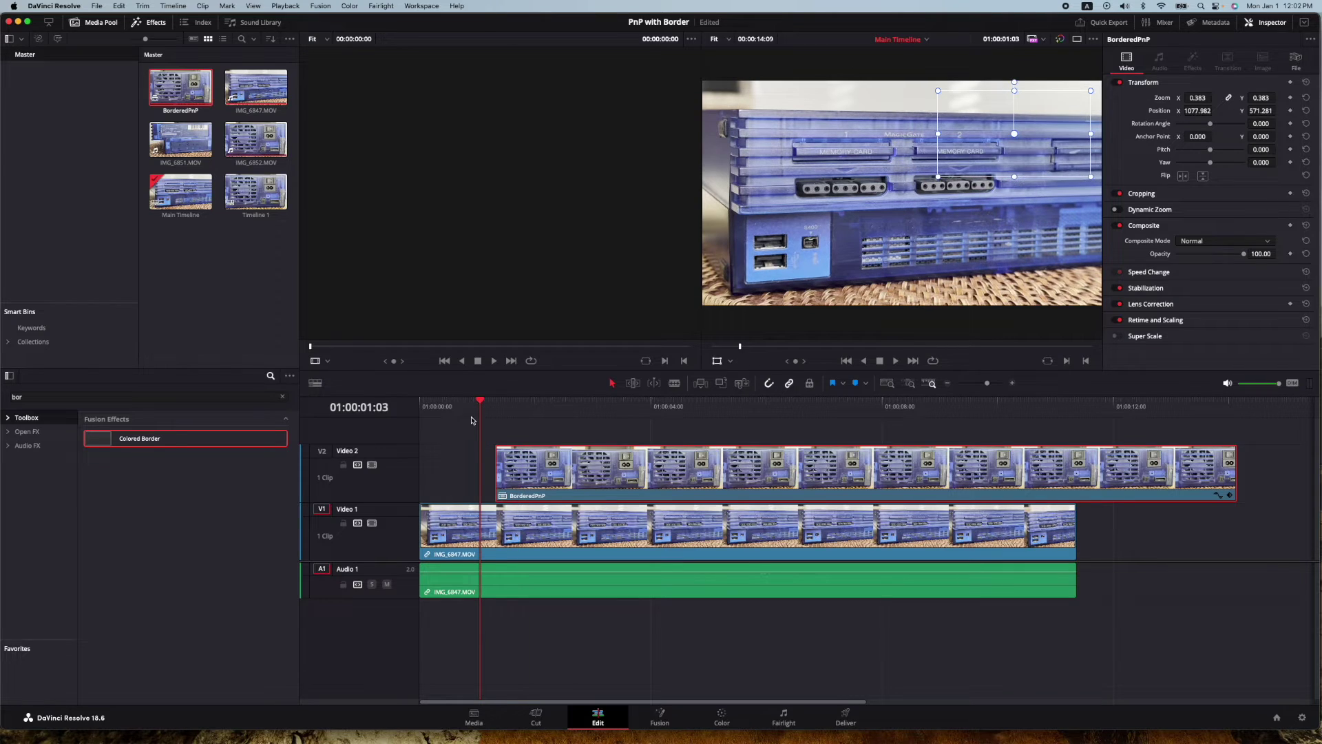
key("space")
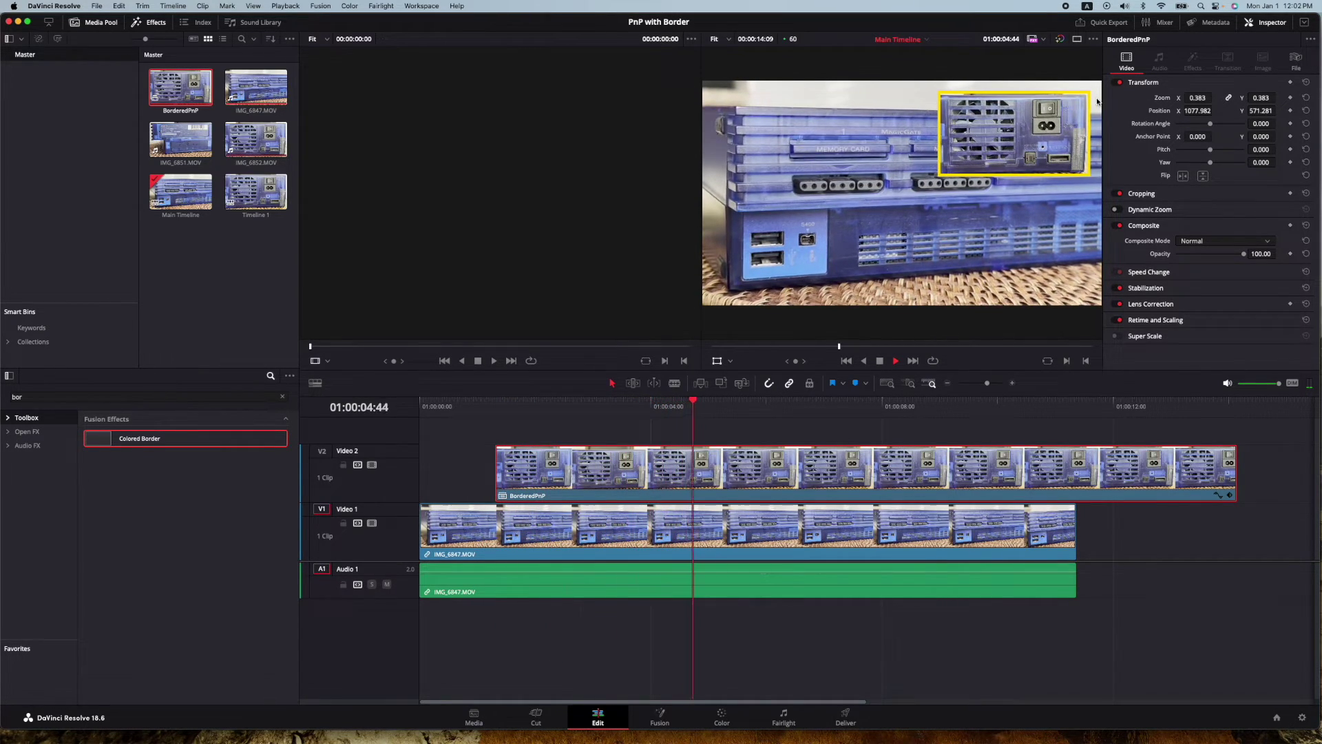
left_click(662, 477)
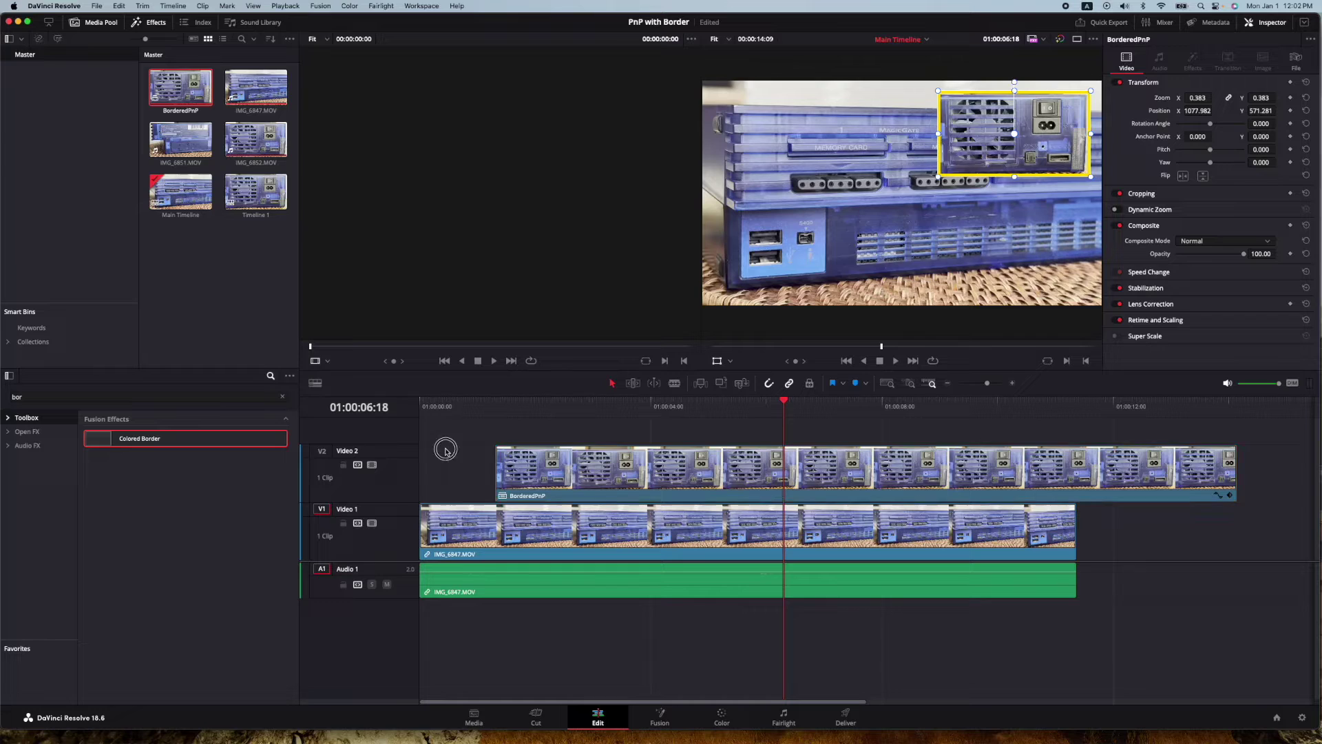
Replace the V2 inset with IMG_6851.MOV, shrunk and moved to the upper right
key("Delete")
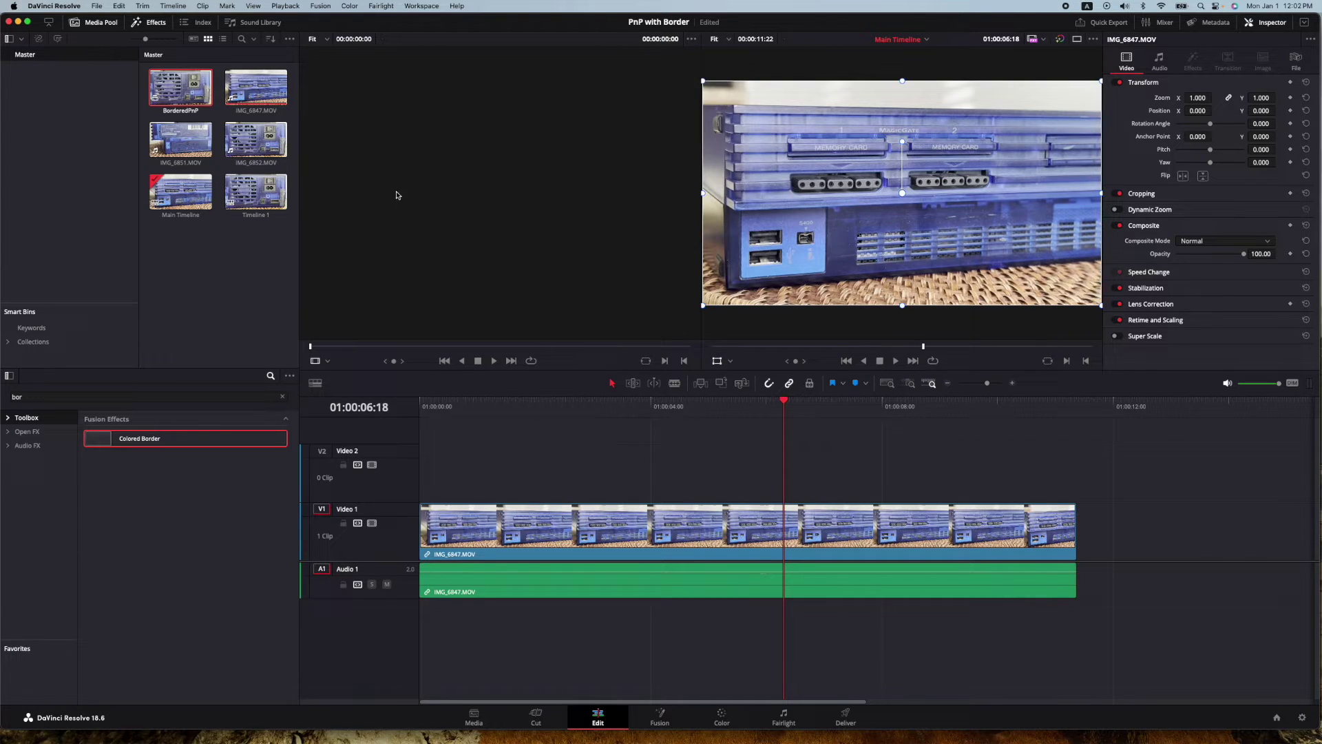
double_click(165, 135)
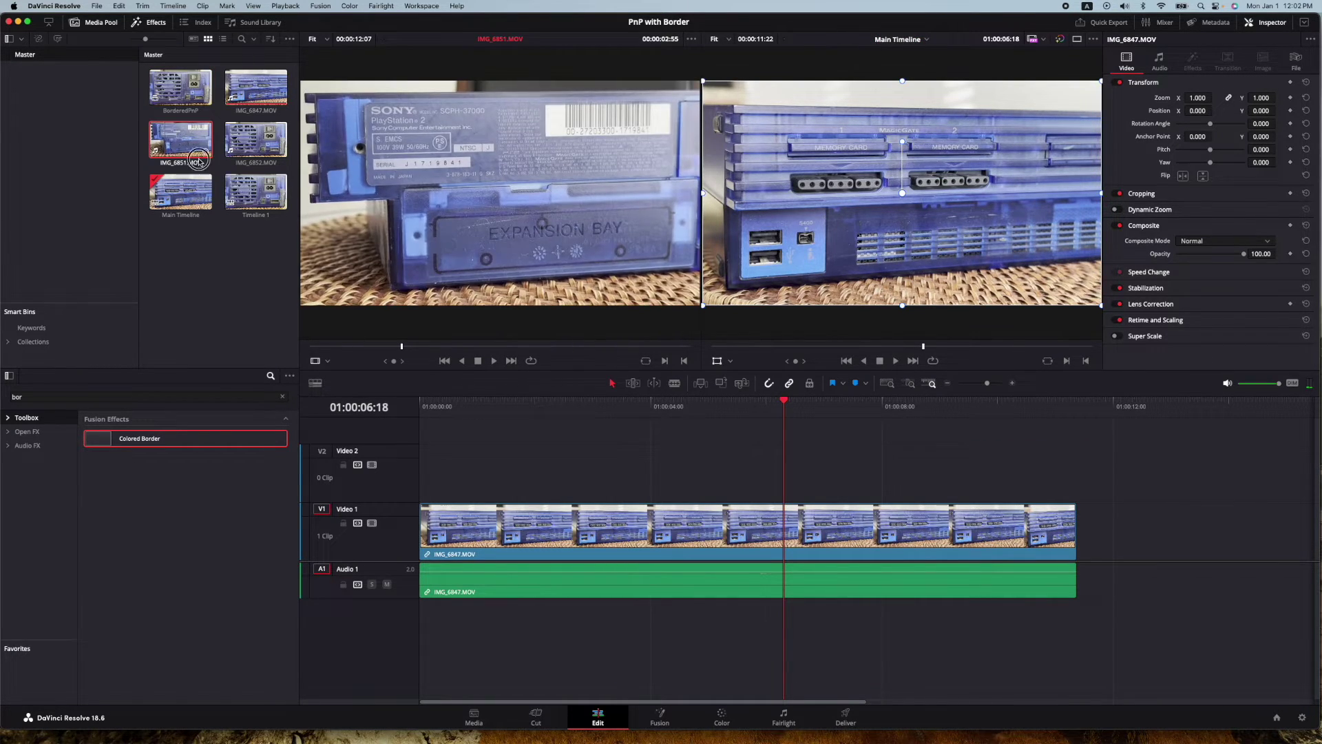
left_click_drag(166, 134, 494, 462)
left_click(520, 406)
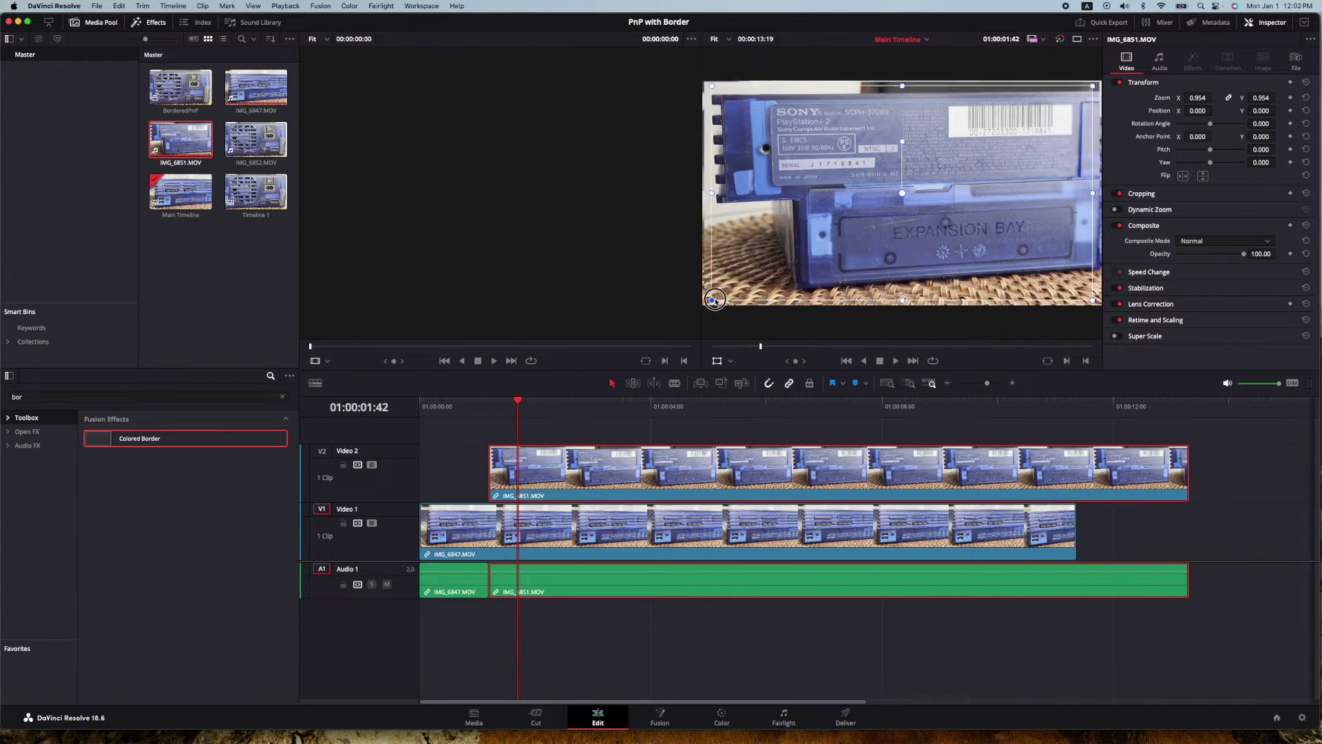
left_click_drag(702, 307, 788, 256)
left_click_drag(848, 201, 924, 163)
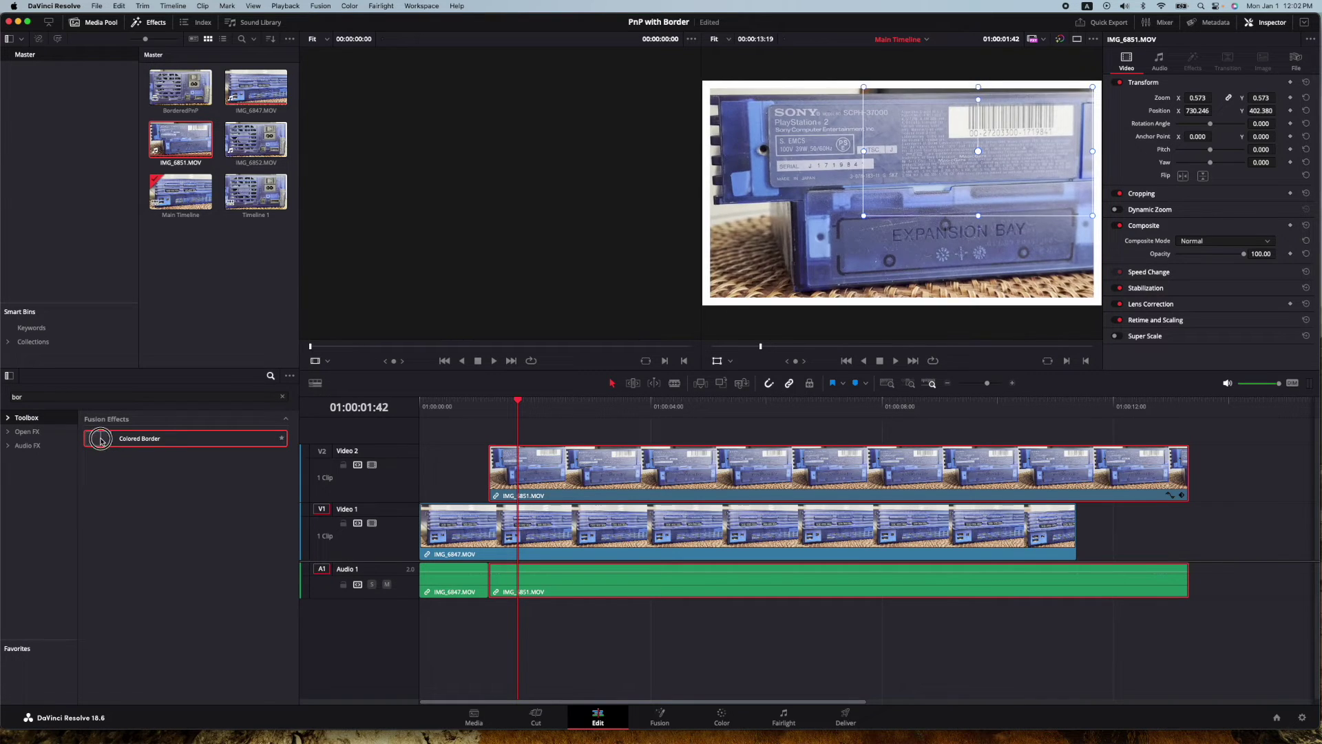
Apply Colored Border to IMG_6851 and set its colour to bright green
left_click_drag(112, 442, 438, 436)
left_click_drag(527, 462, 529, 465)
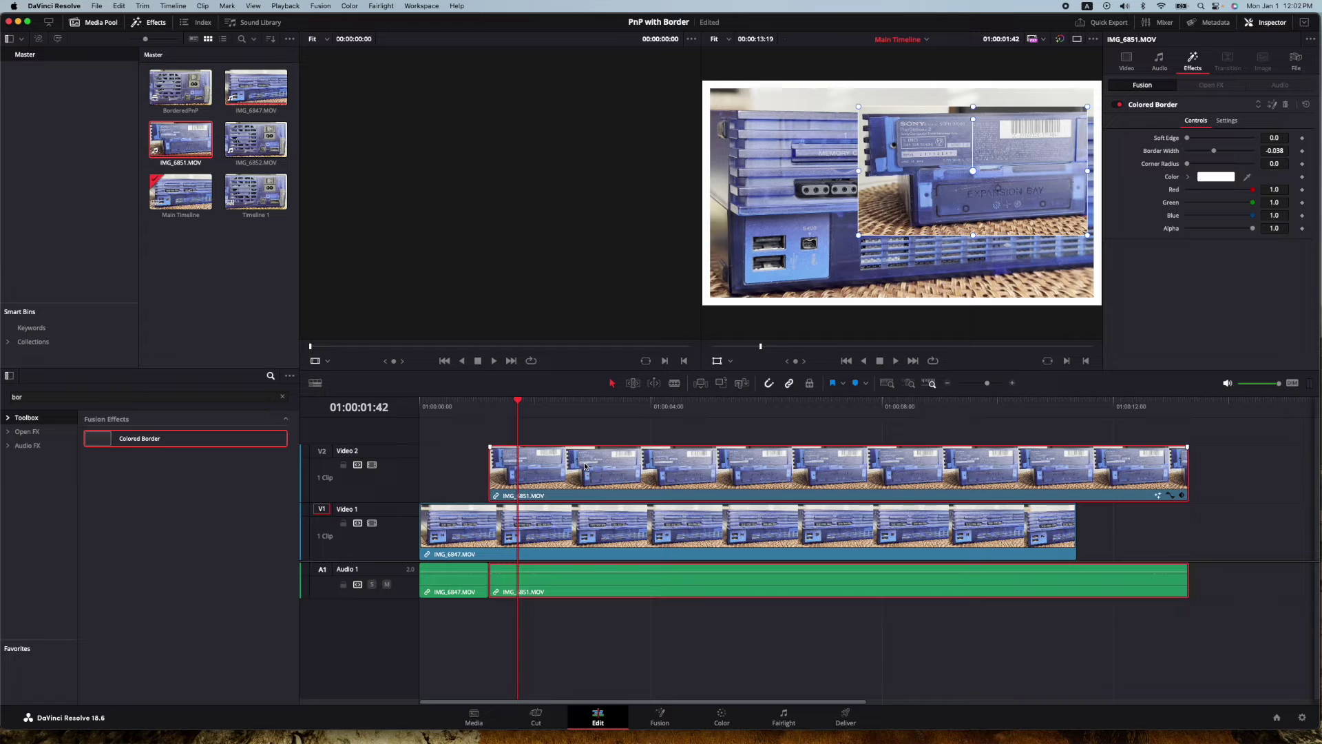
left_click(1214, 178)
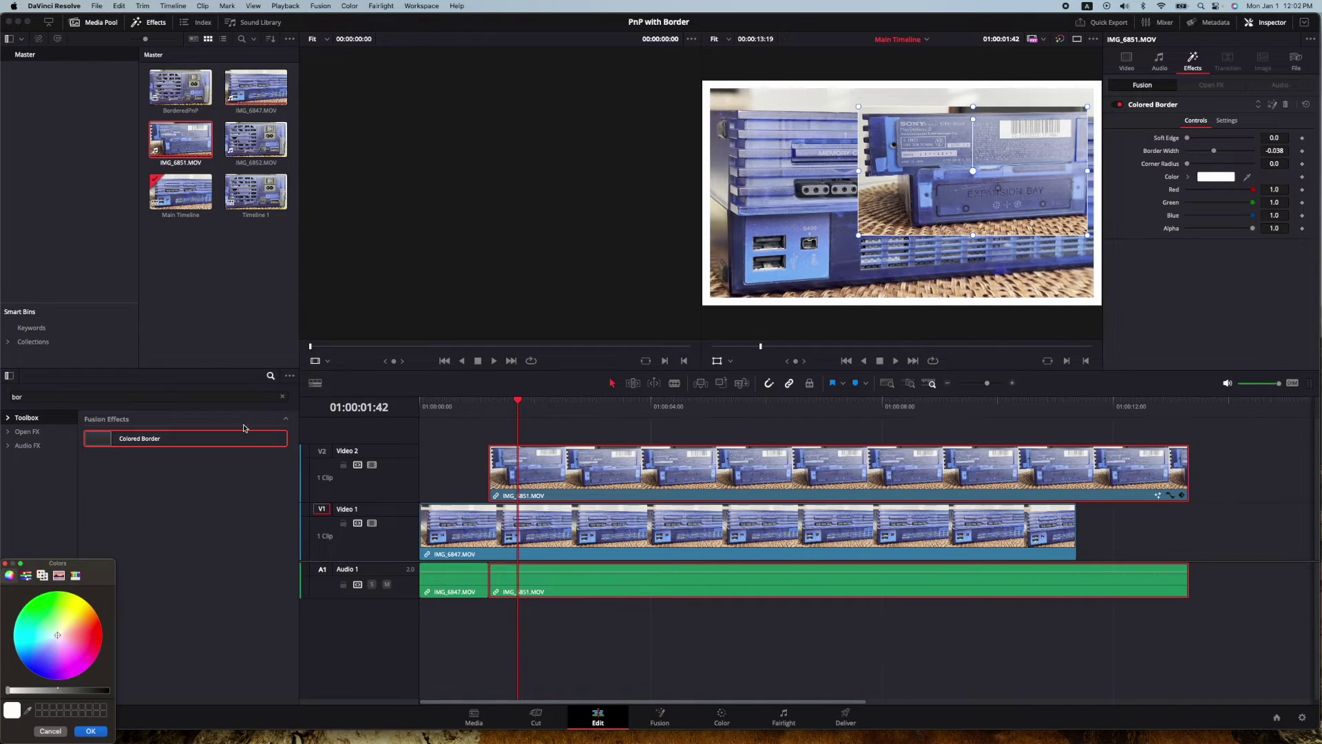
left_click(36, 599)
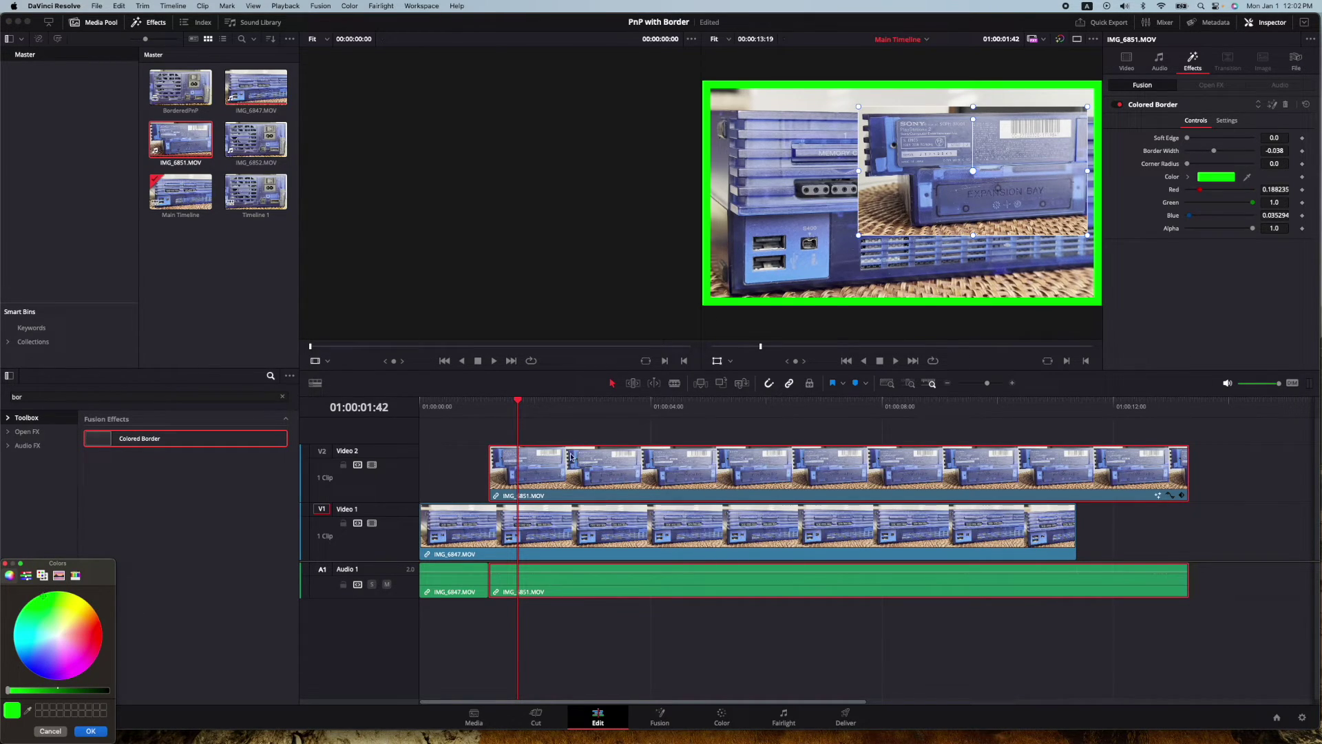